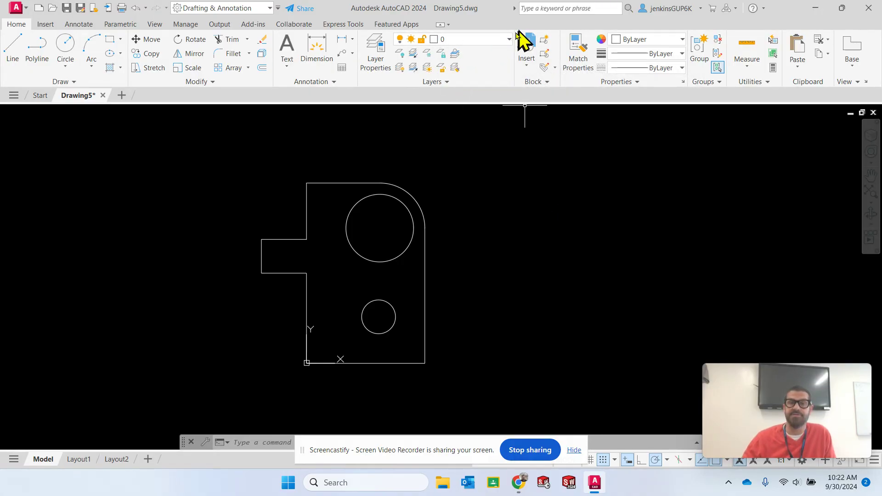
# Make Dimensions the current layer for the dimensions of the plate
pyautogui.click(509, 40)
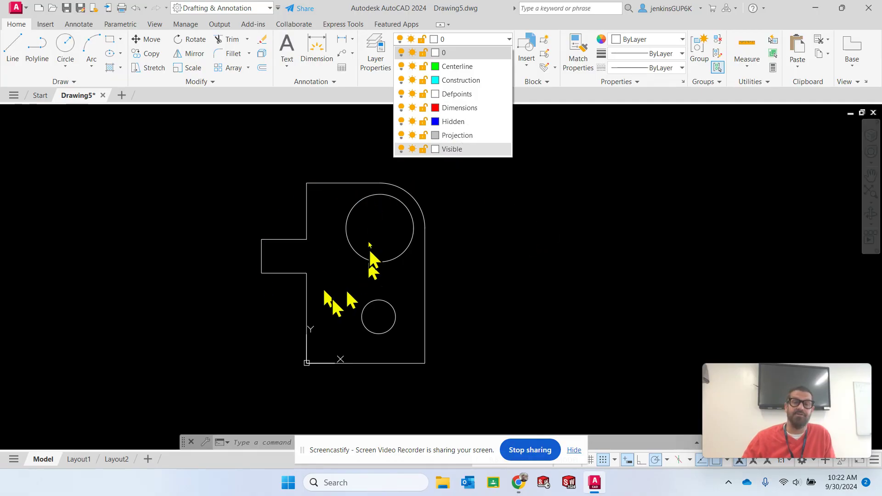
pyautogui.click(459, 150)
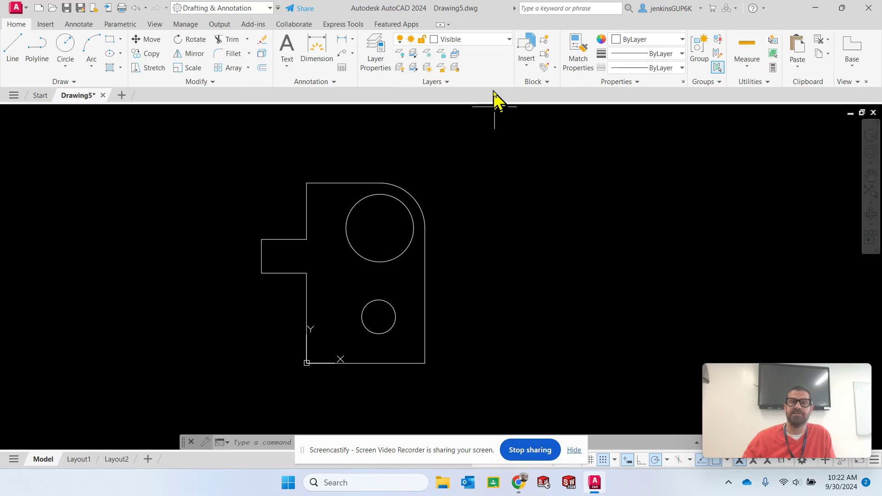
pyautogui.click(509, 39)
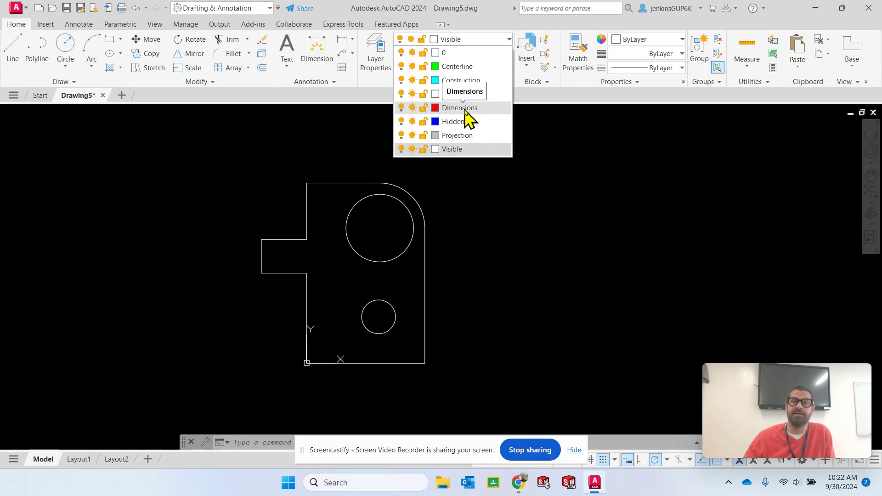
pyautogui.click(469, 135)
pyautogui.click(473, 40)
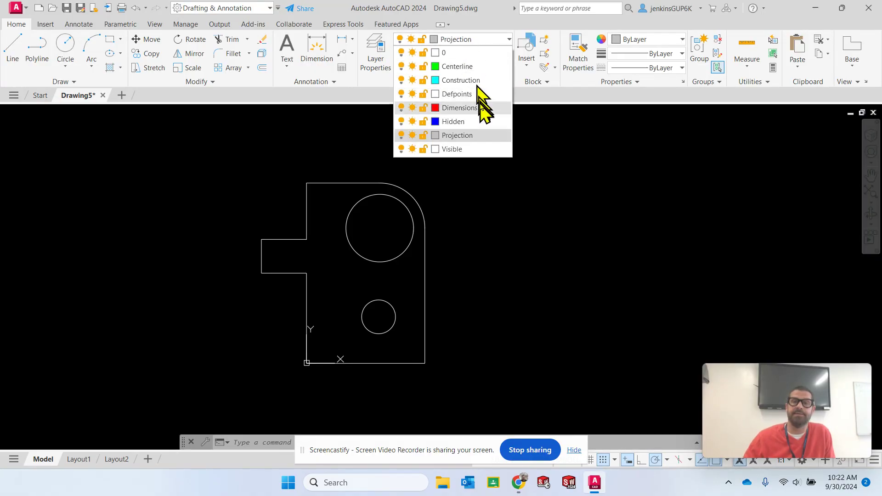
pyautogui.click(459, 108)
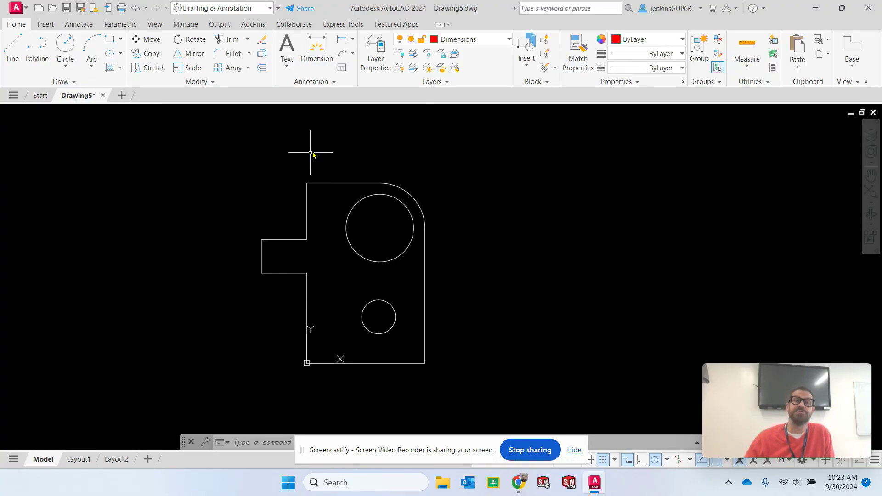
# Start a linear dimension and accept the 1:1 annotation scale
pyautogui.click(353, 41)
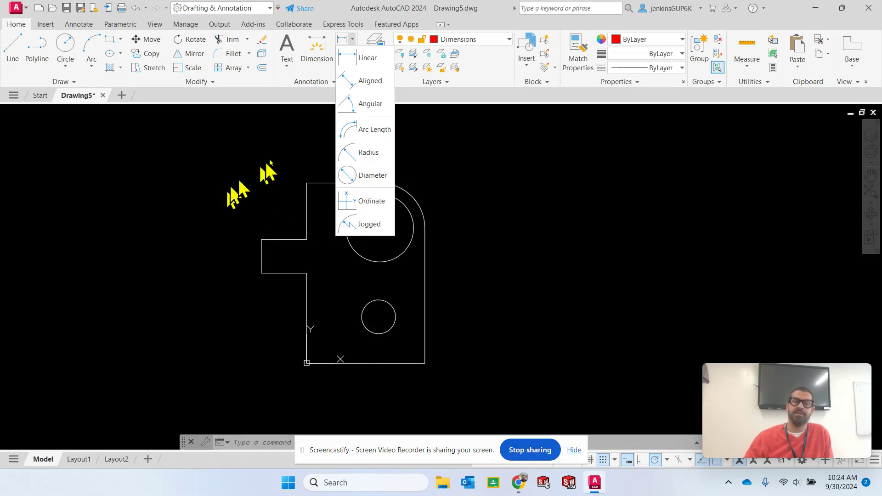
pyautogui.click(364, 62)
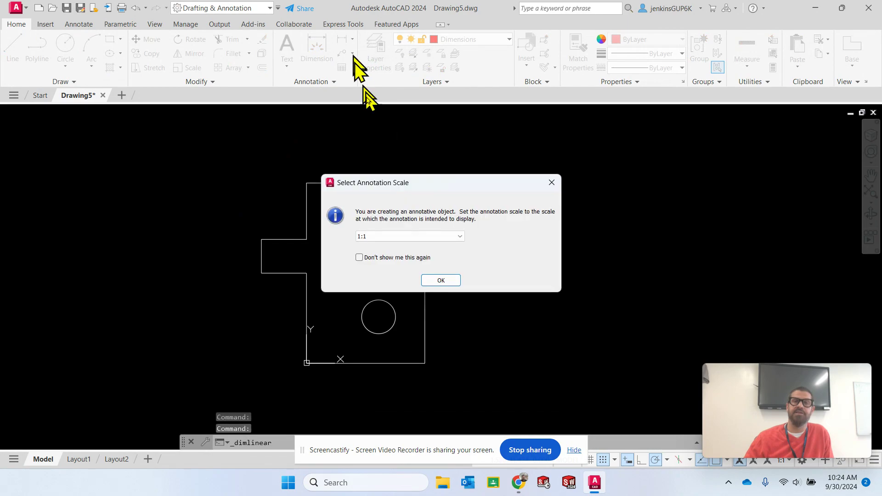
pyautogui.click(446, 281)
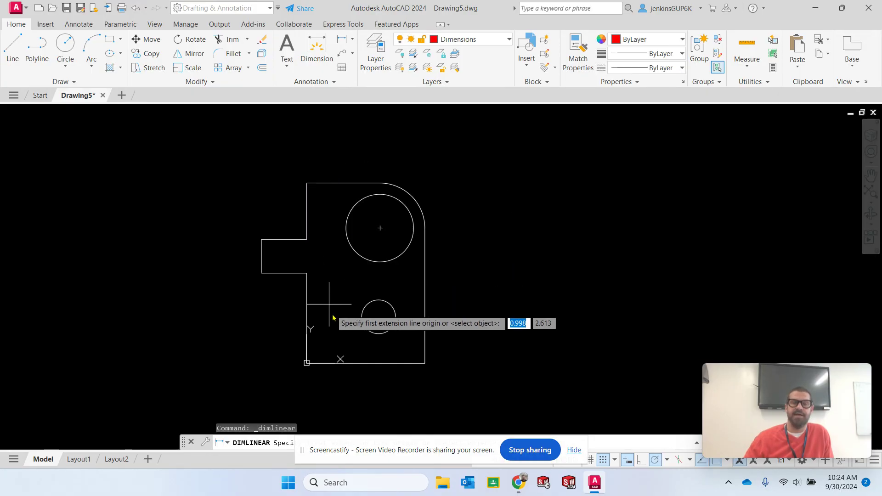
pyautogui.click(306, 183)
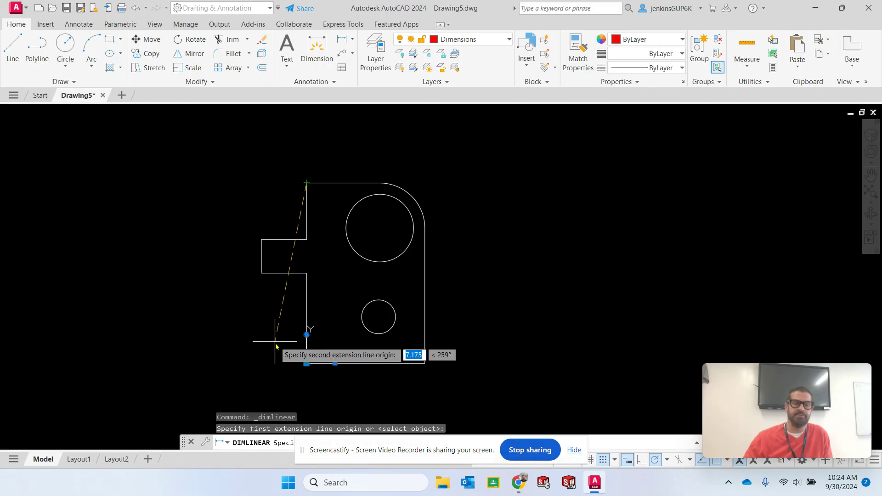
pyautogui.press('Escape')
pyautogui.click(340, 41)
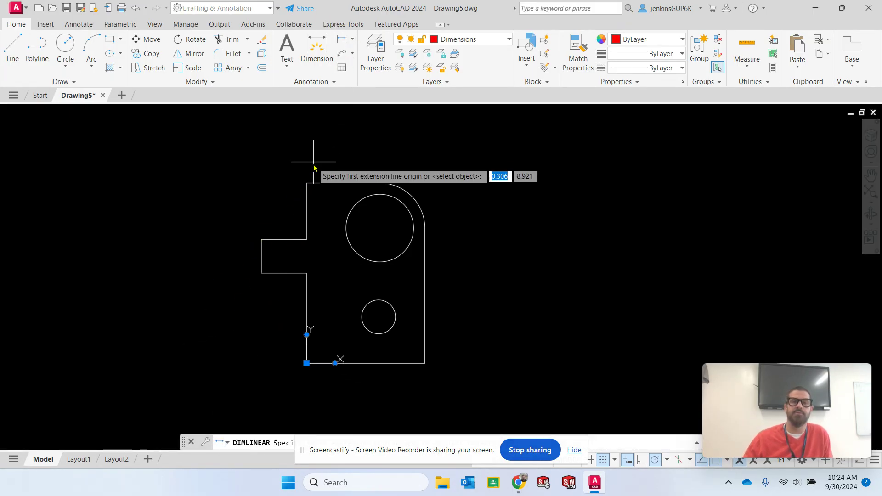
pyautogui.click(306, 363)
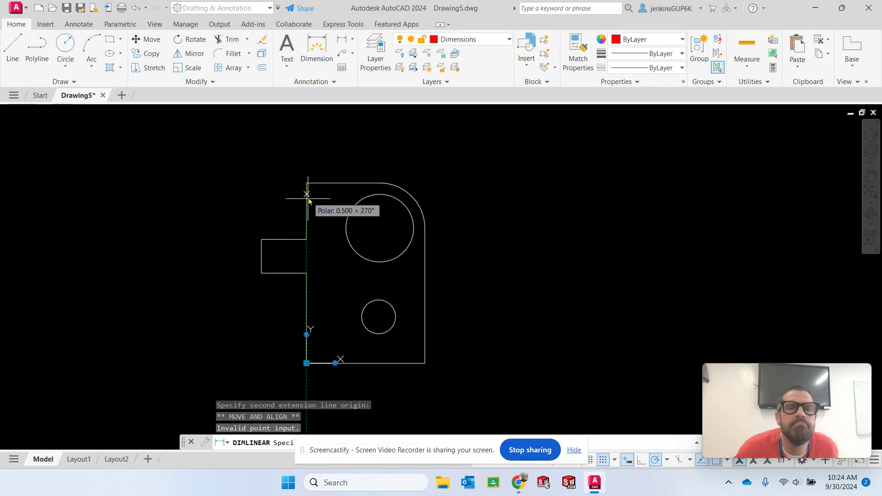
pyautogui.click(309, 362)
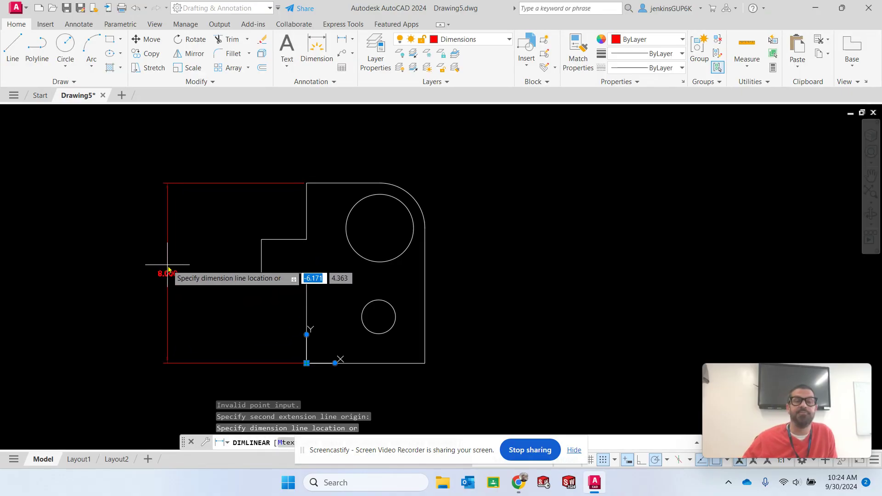
pyautogui.press('Escape')
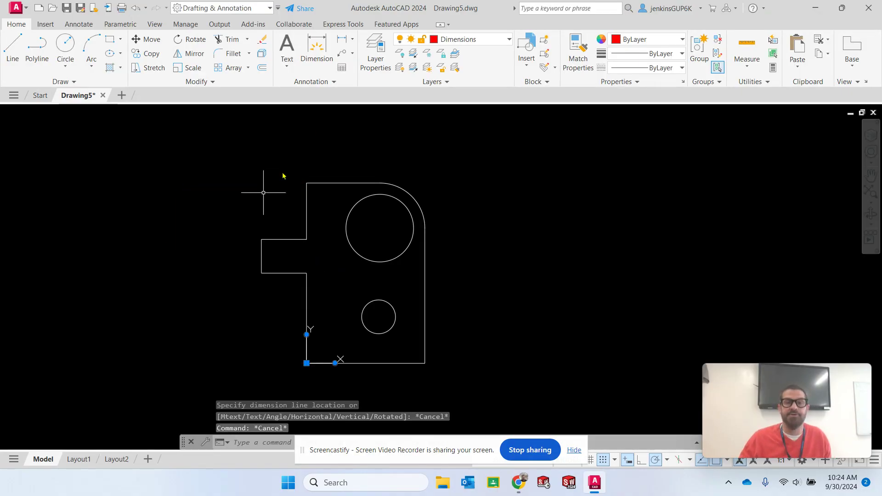
# Add a linear dimension for the plate's overall height, placed to the left of the protruding tab
pyautogui.click(343, 40)
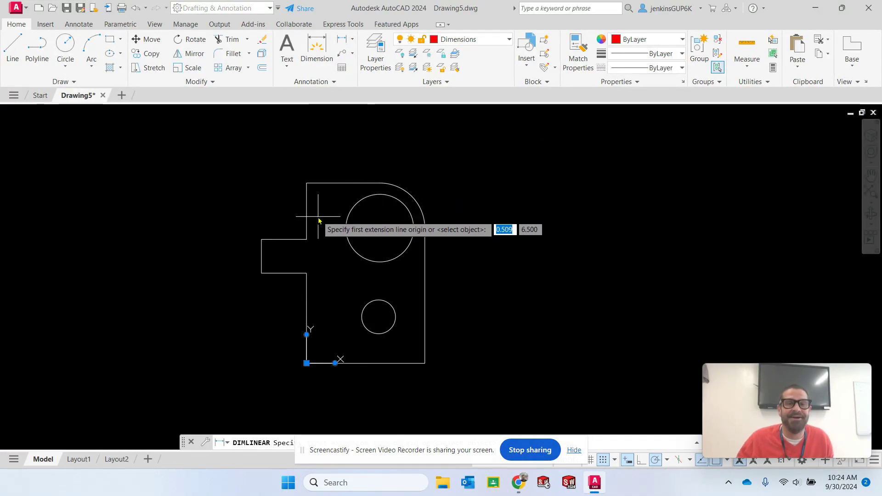
pyautogui.click(307, 363)
pyautogui.click(307, 183)
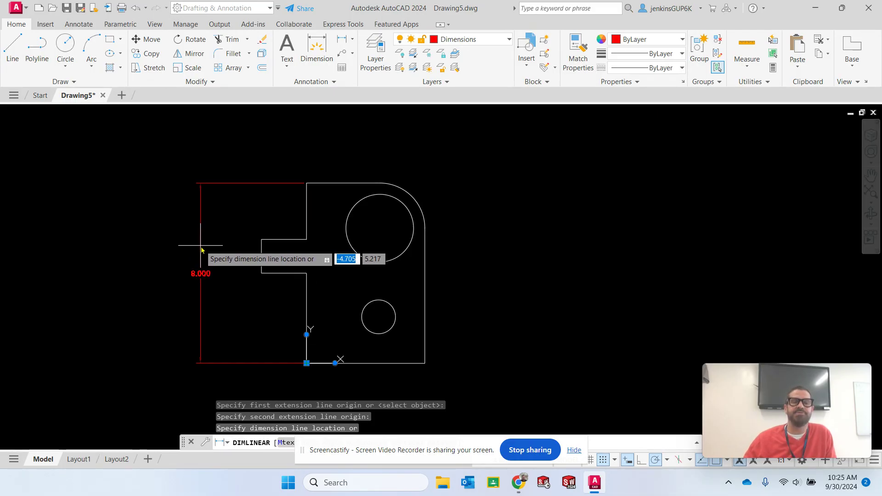
pyautogui.click(201, 247)
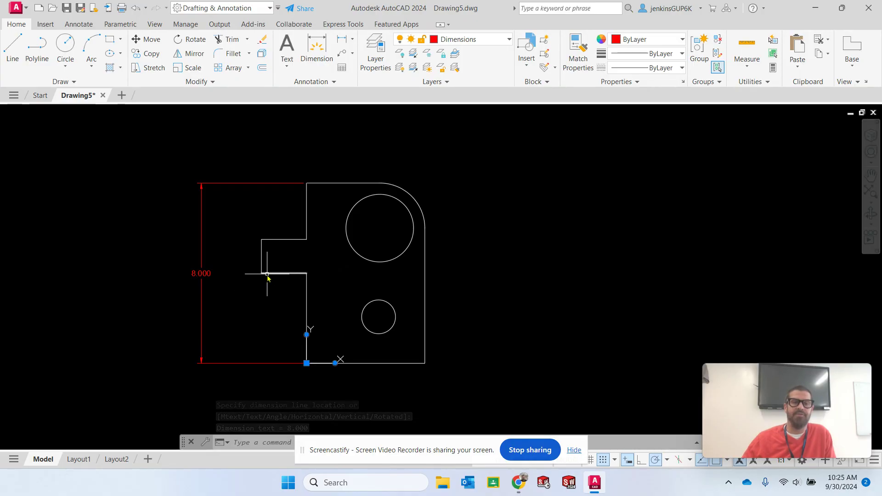
# Add a linear dimension for the overall width from the tab's outer edge to the plate's right edge, placed below the part
pyautogui.click(346, 40)
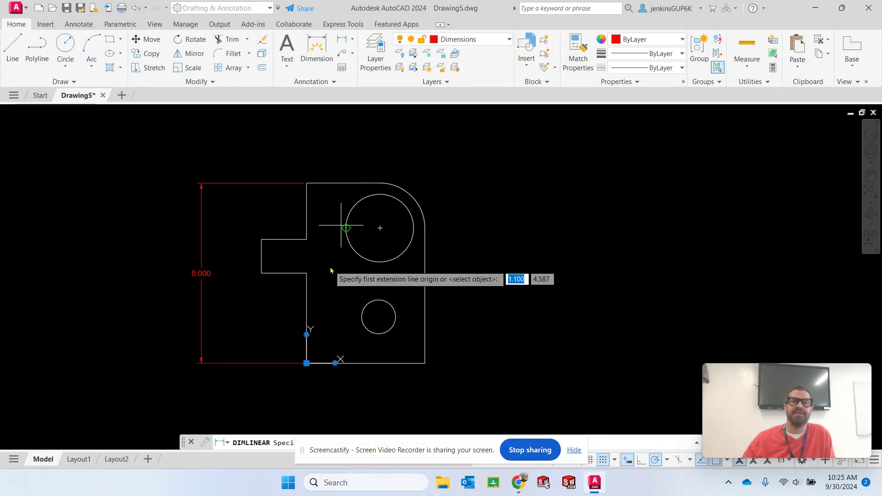
pyautogui.click(262, 274)
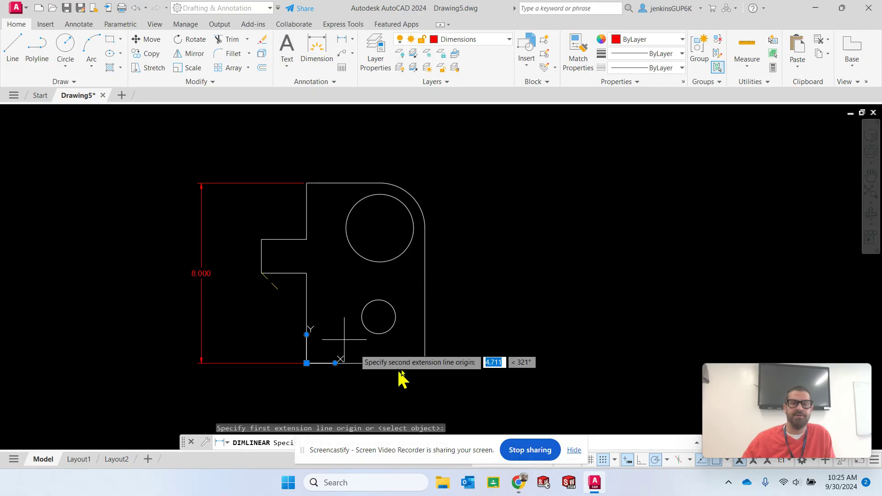
pyautogui.click(426, 368)
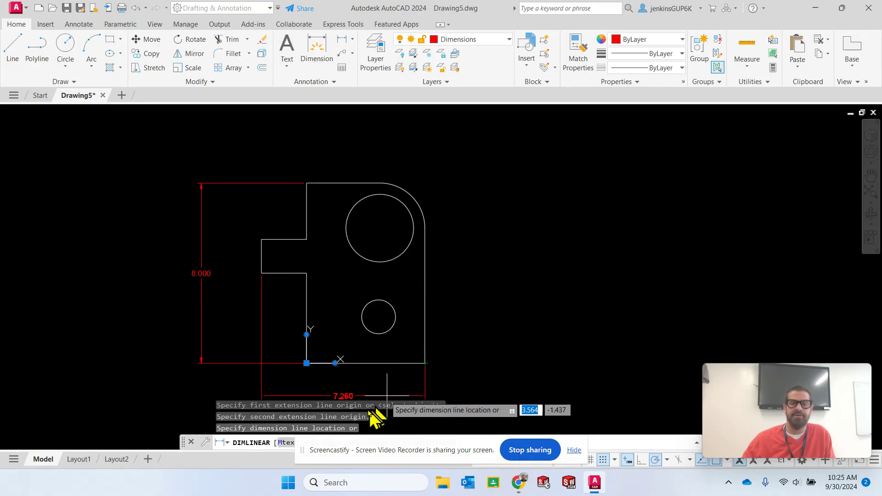
pyautogui.click(335, 395)
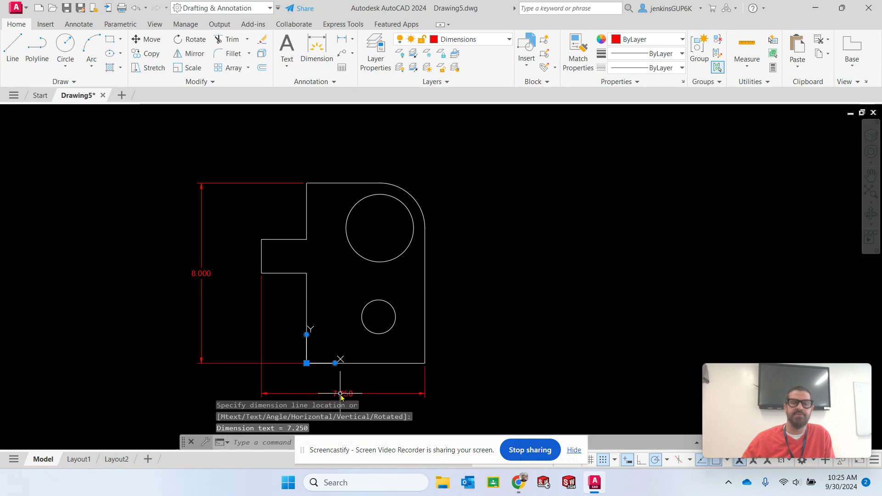
pyautogui.press('Escape')
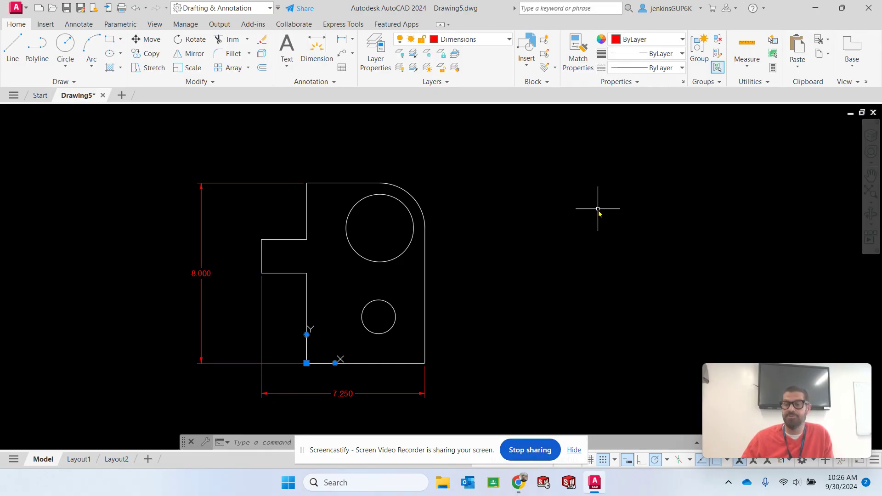
# Dimension the vertical distance from the plate's top-left corner to the tab's upper edge, placed inside the overall height dimension
pyautogui.click(343, 40)
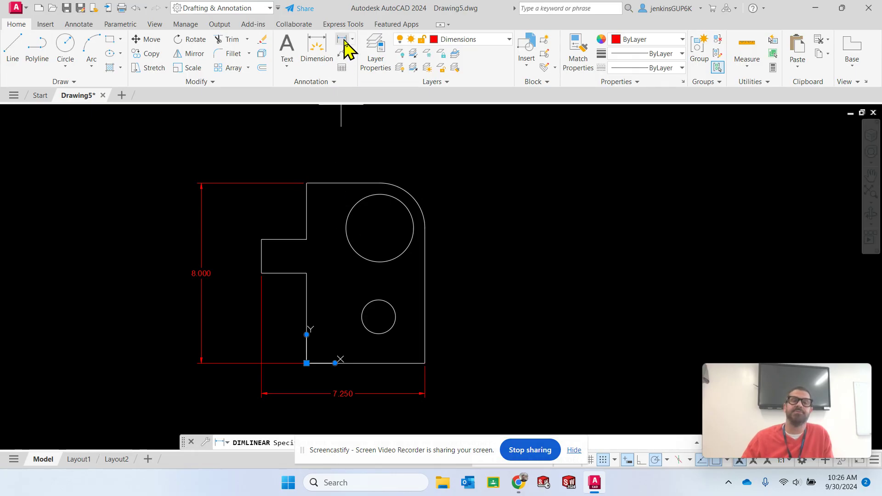
pyautogui.click(307, 184)
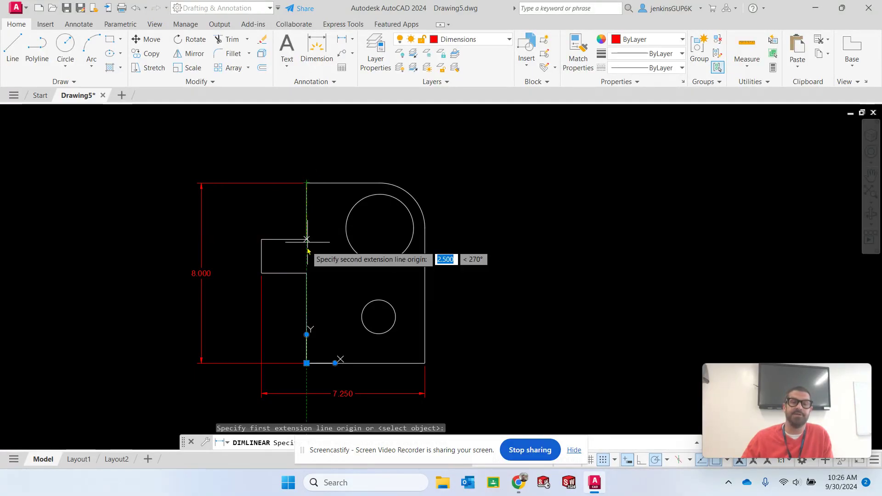
pyautogui.click(307, 240)
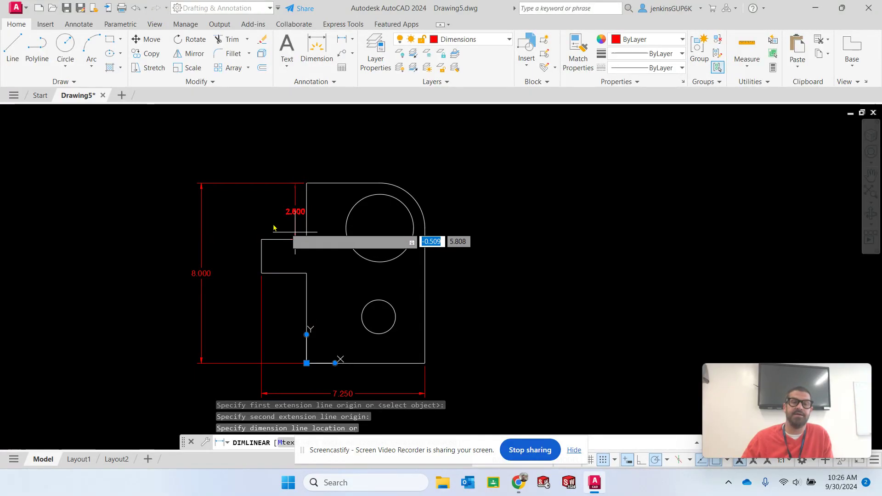
pyautogui.click(224, 214)
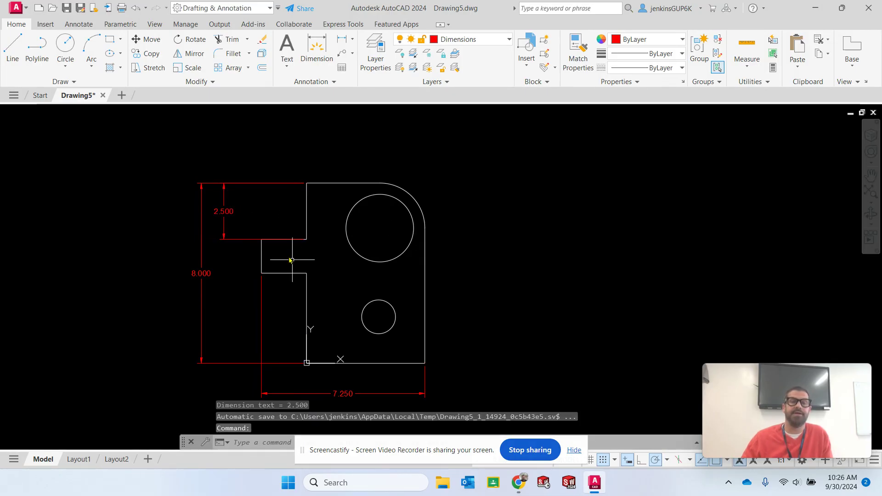
# Dimension the height of the left tab, with its dimension line roughly aligned below the upper offset dimension
pyautogui.click(341, 40)
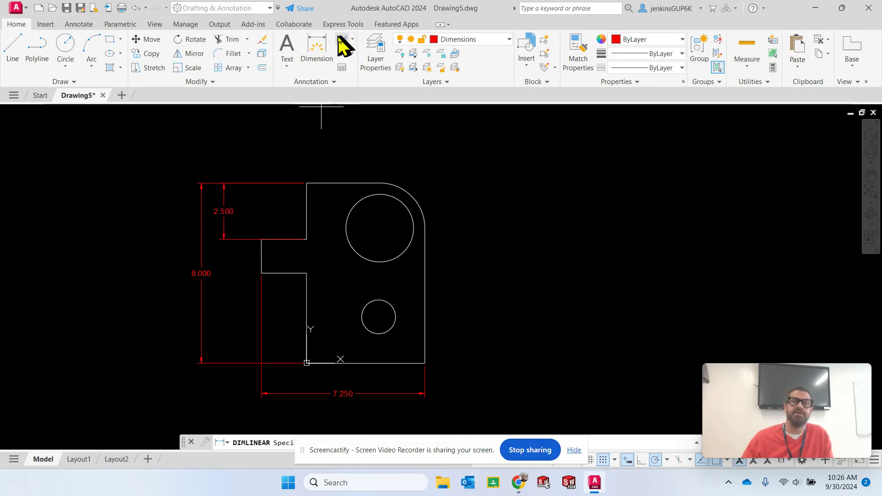
pyautogui.click(261, 240)
pyautogui.click(261, 274)
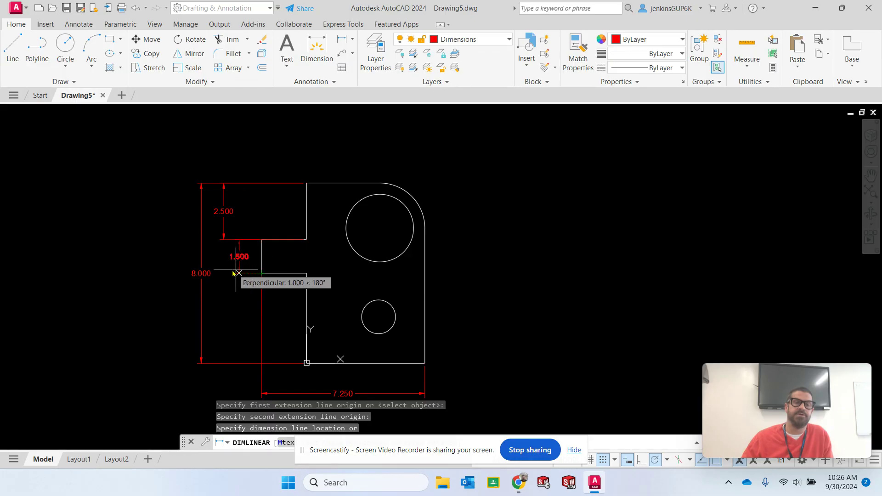
pyautogui.click(225, 271)
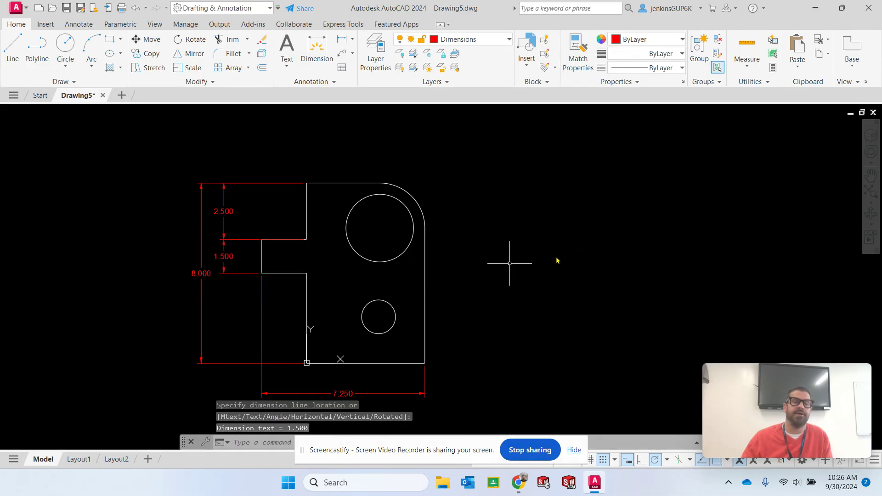
pyautogui.press('Escape')
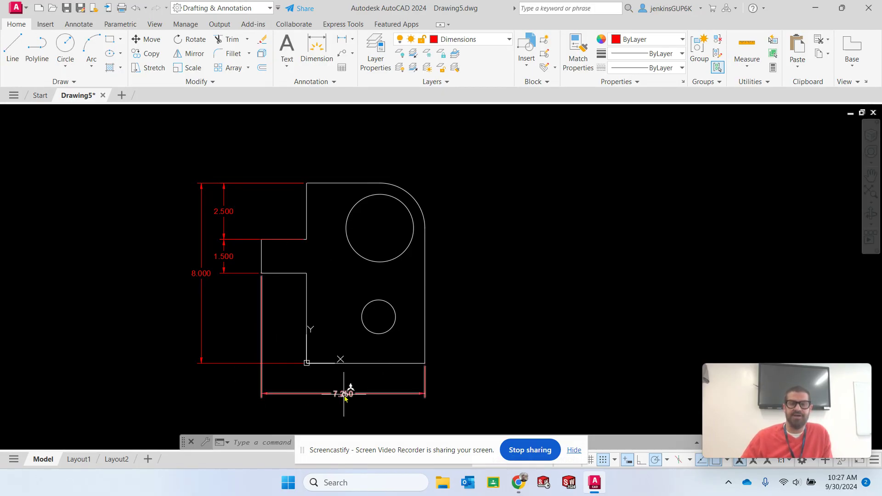
# Stretch the overall width dimension line straight down by 2.000 to make room for another dimension above it
pyautogui.press('Escape')
pyautogui.press('Escape')
pyautogui.moveTo(492, 351); pyautogui.dragTo(549, 301, button='middle')
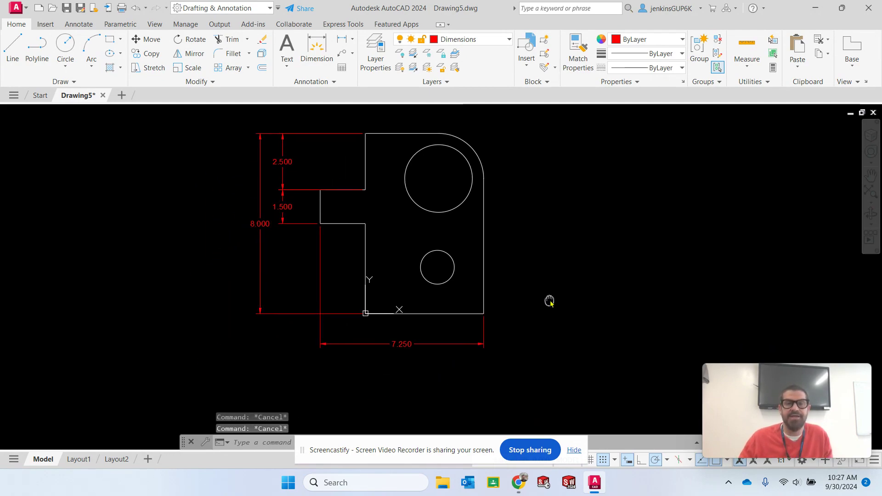
pyautogui.click(403, 346)
pyautogui.click(402, 345)
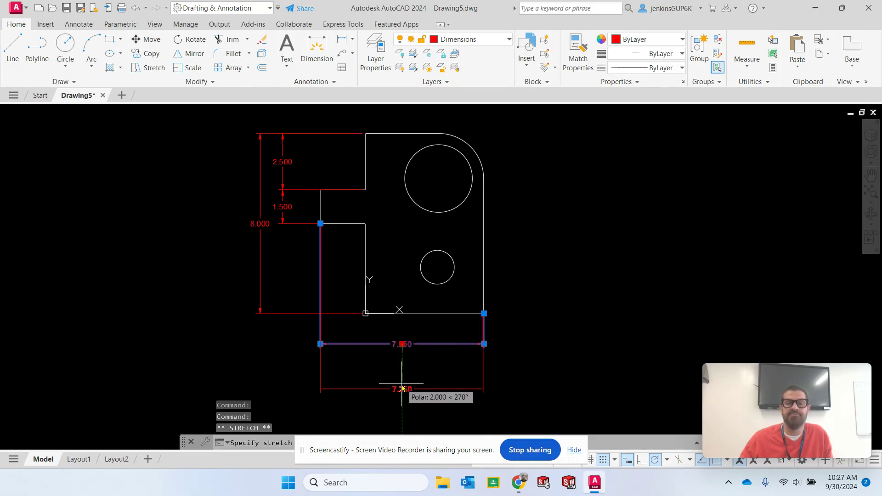
pyautogui.click(403, 390)
pyautogui.press('Escape')
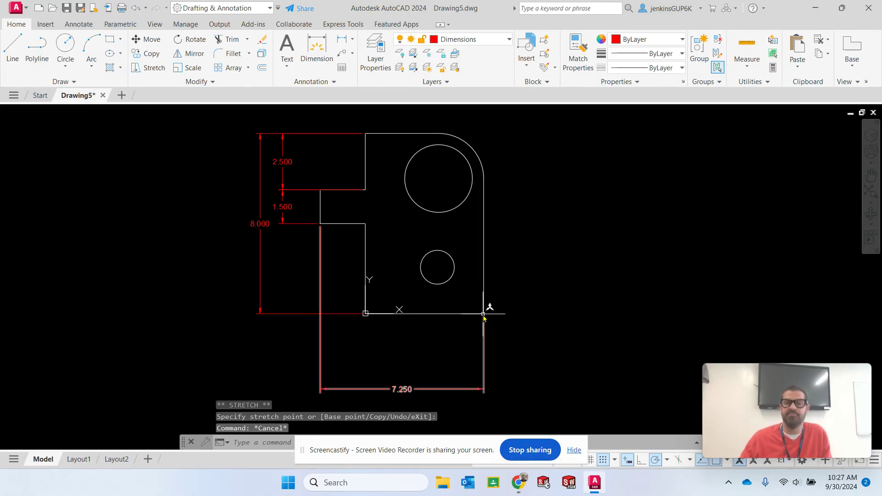
# Add a linear dimension for the plate's bottom edge, placed between the part and the overall width dimension
pyautogui.click(341, 39)
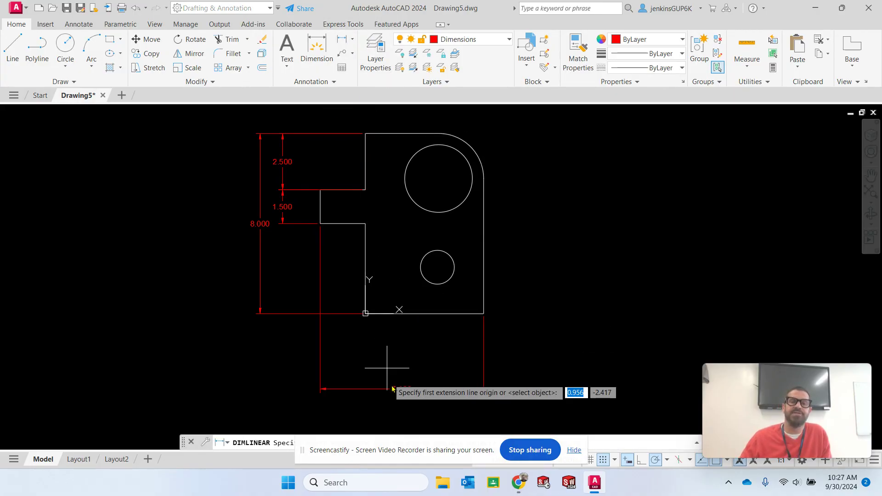
pyautogui.click(484, 314)
pyautogui.click(424, 353)
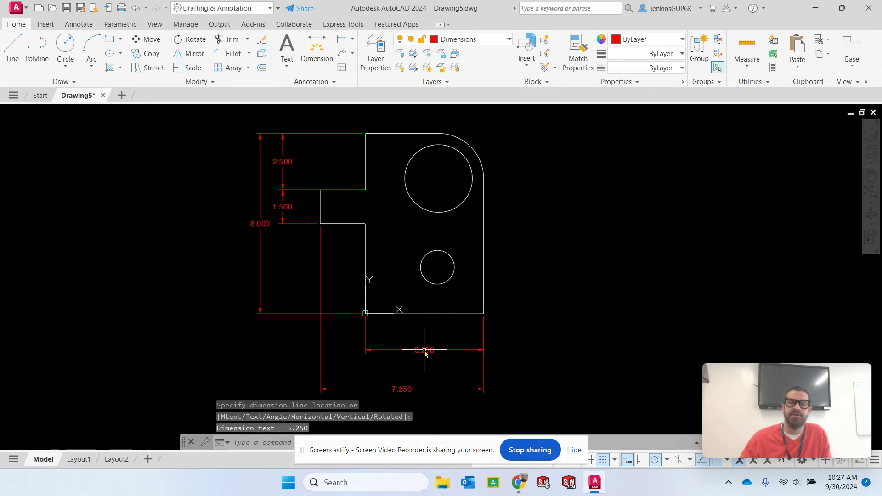
pyautogui.press('Escape')
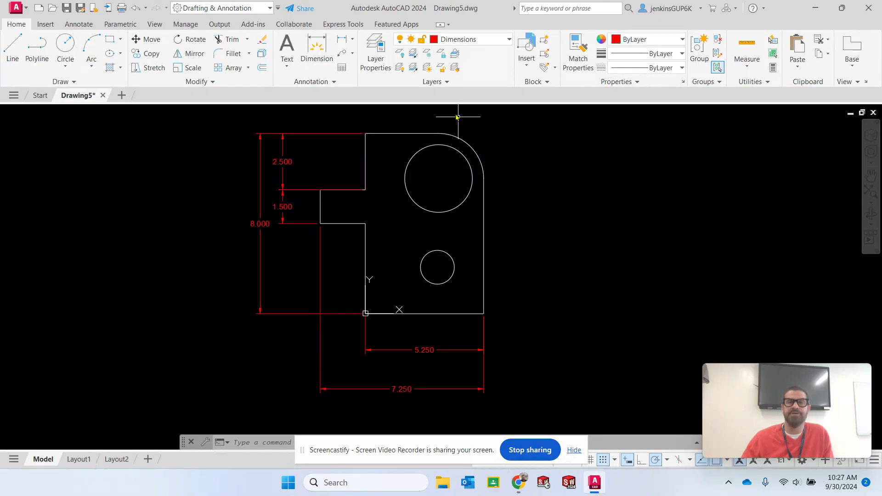
# Add a radius dimension to the plate's rounded upper-right corner, with its text placed outside to the right of the arc
pyautogui.click(352, 39)
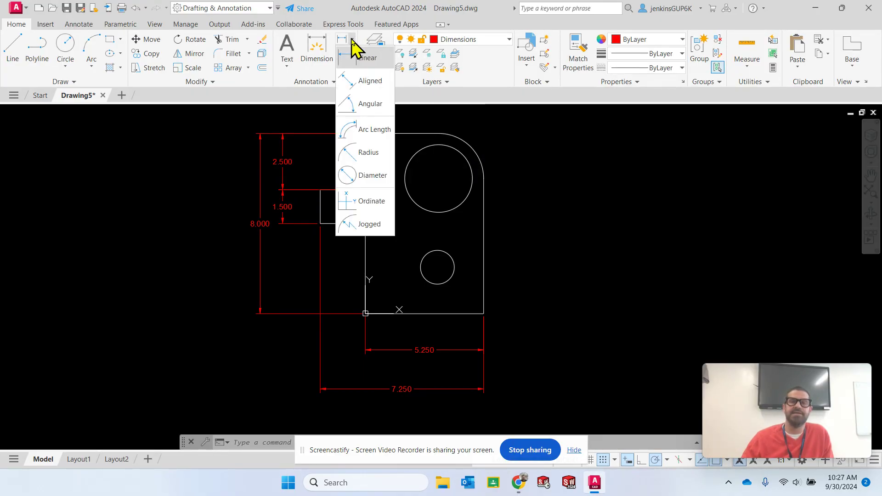
pyautogui.click(370, 154)
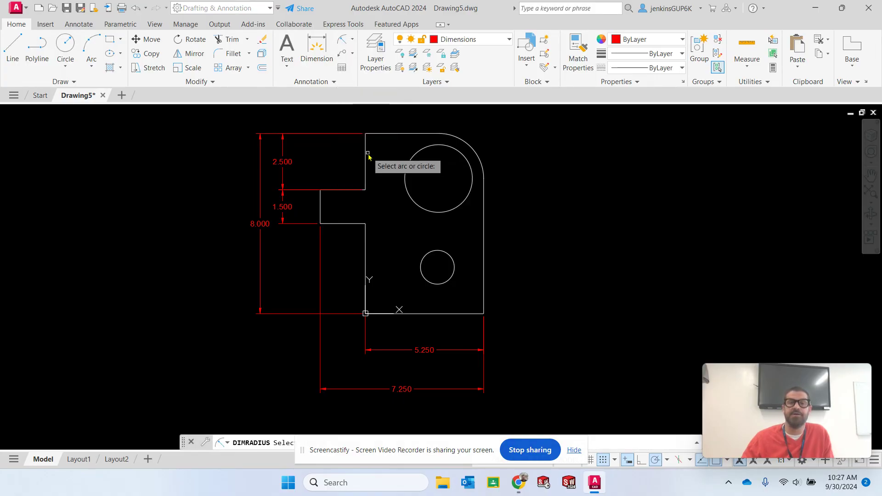
pyautogui.click(343, 40)
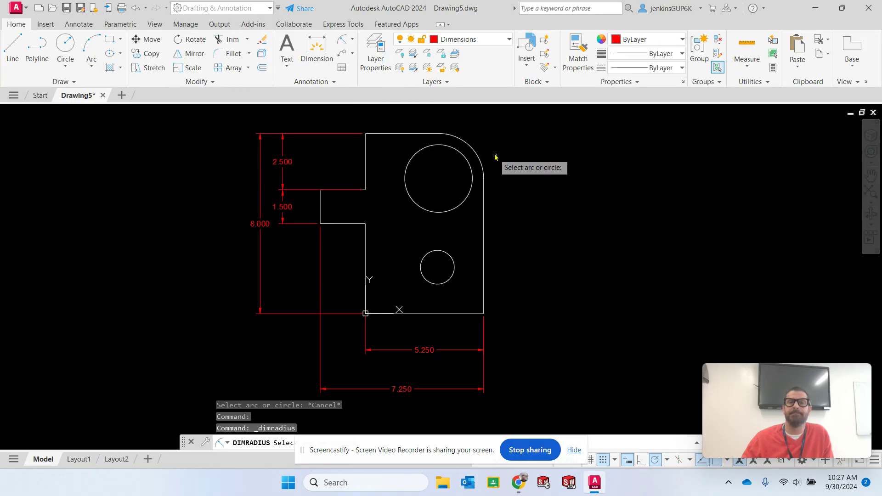
pyautogui.click(473, 150)
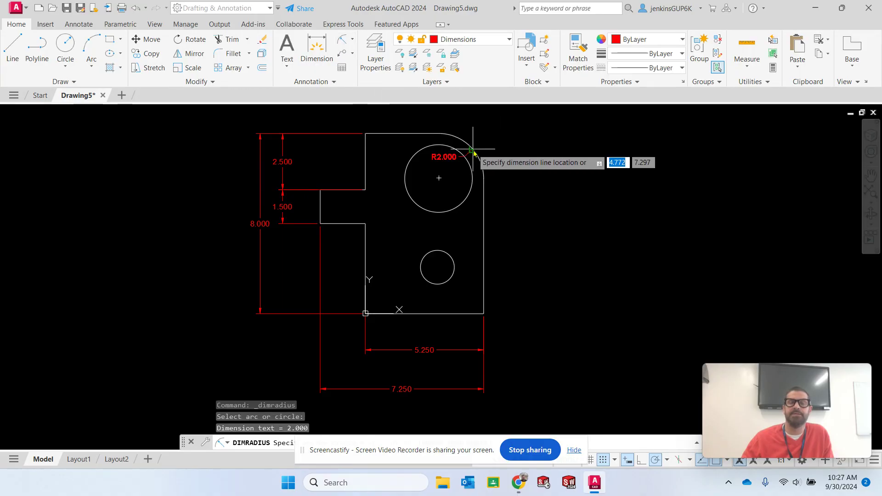
pyautogui.click(535, 144)
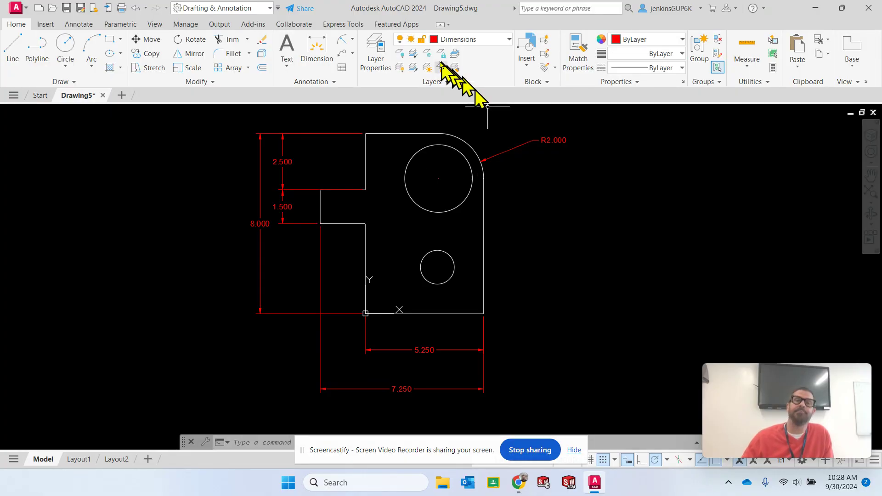
# Make Centerline the current layer
pyautogui.click(510, 41)
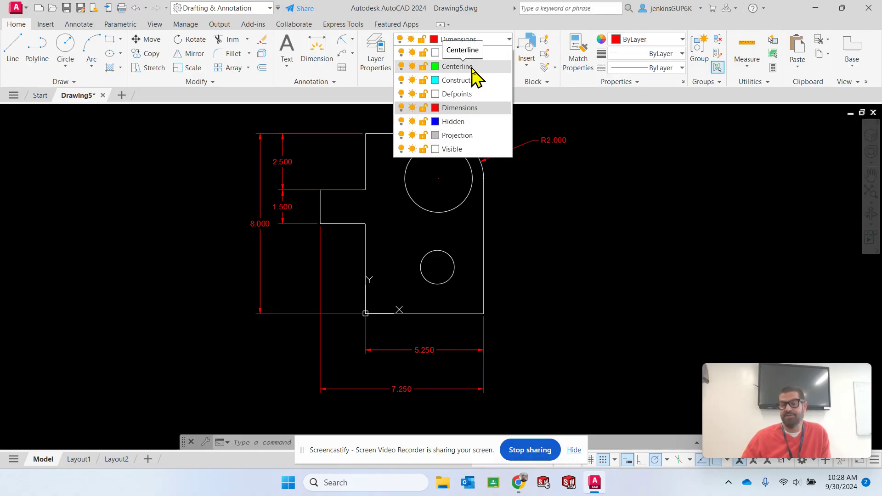
pyautogui.click(464, 67)
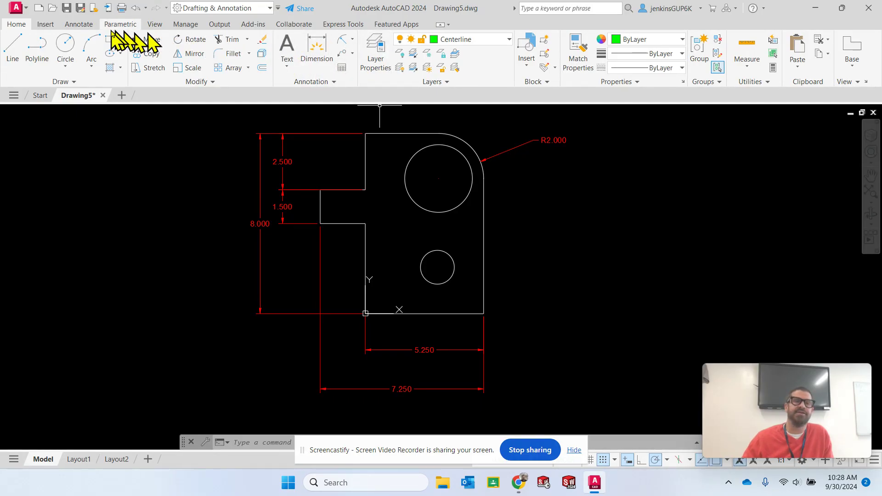
# Try adding center marks to both the large circle and the rounded corner arc, and undo them
pyautogui.click(77, 24)
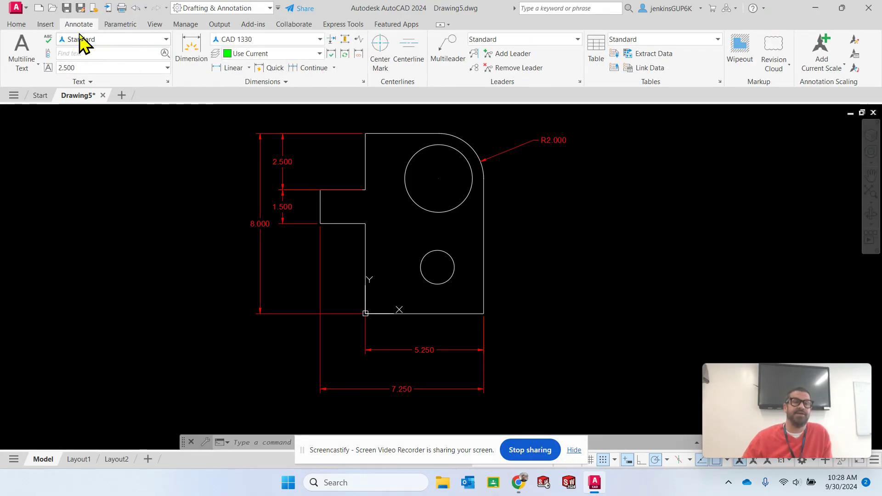
pyautogui.click(381, 42)
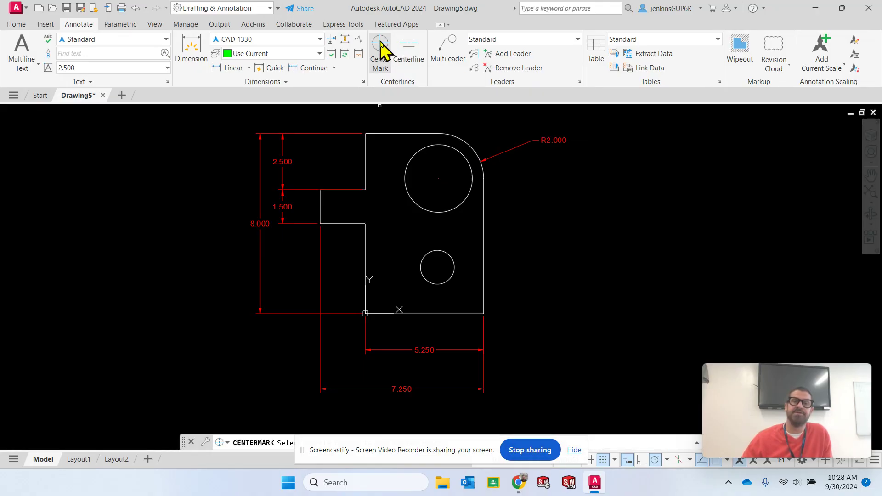
pyautogui.click(459, 156)
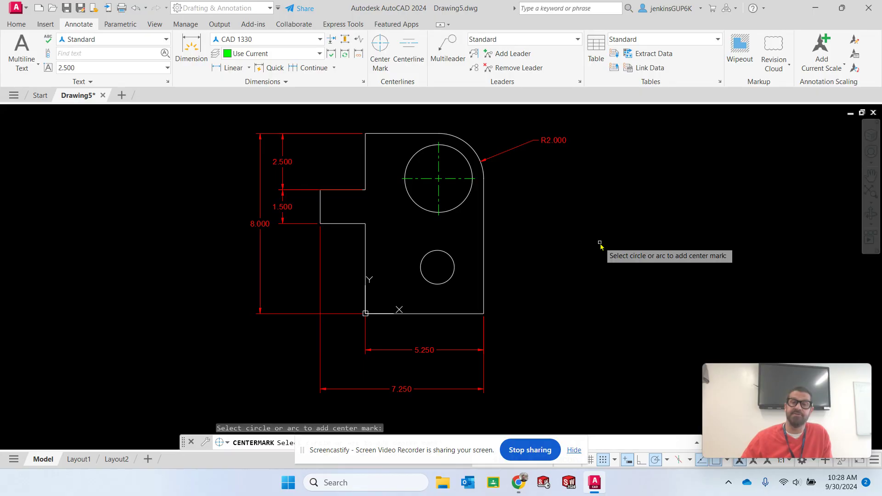
pyautogui.click(471, 148)
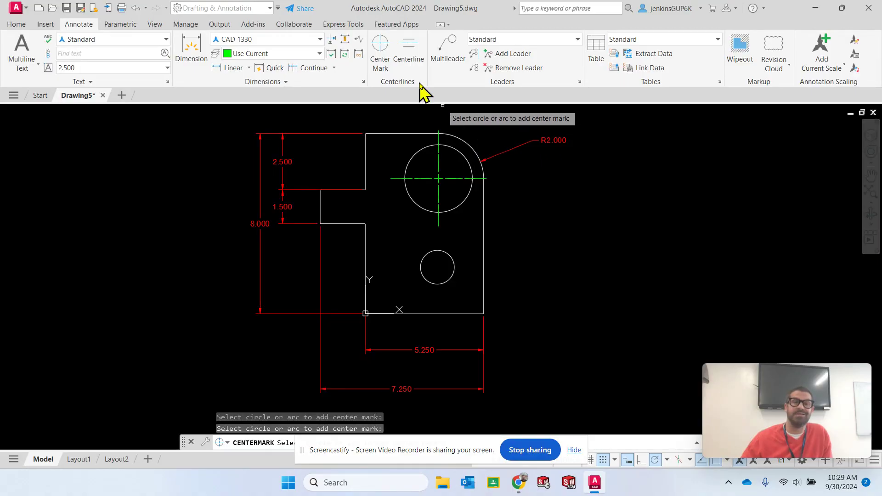
pyautogui.click(134, 8)
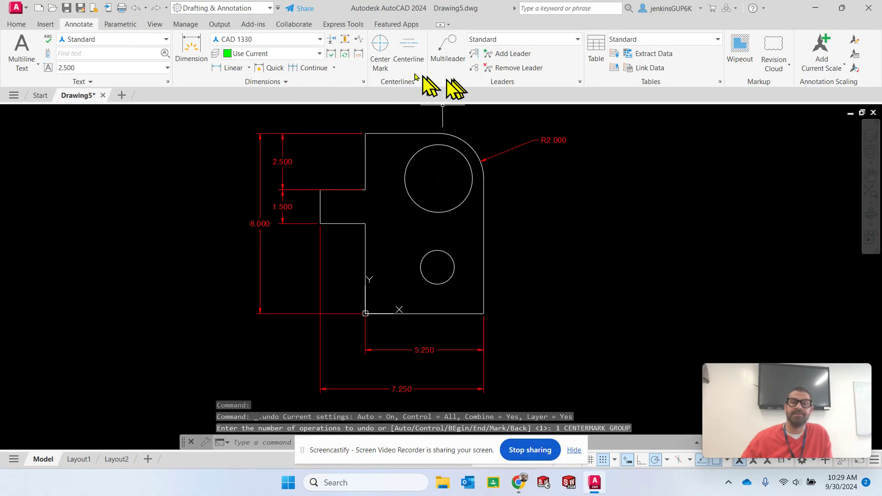
# Add center marks to the large upper circle and the small lower circle, and finish the Center Mark command
pyautogui.click(377, 45)
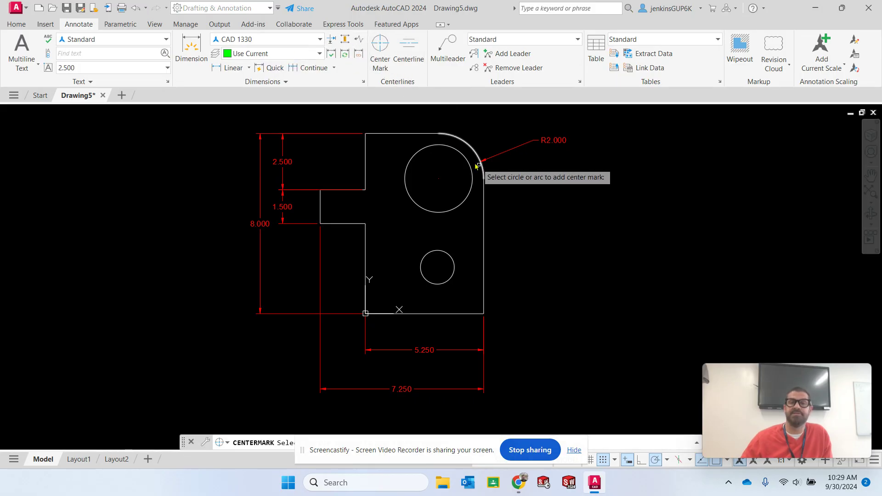
pyautogui.click(461, 155)
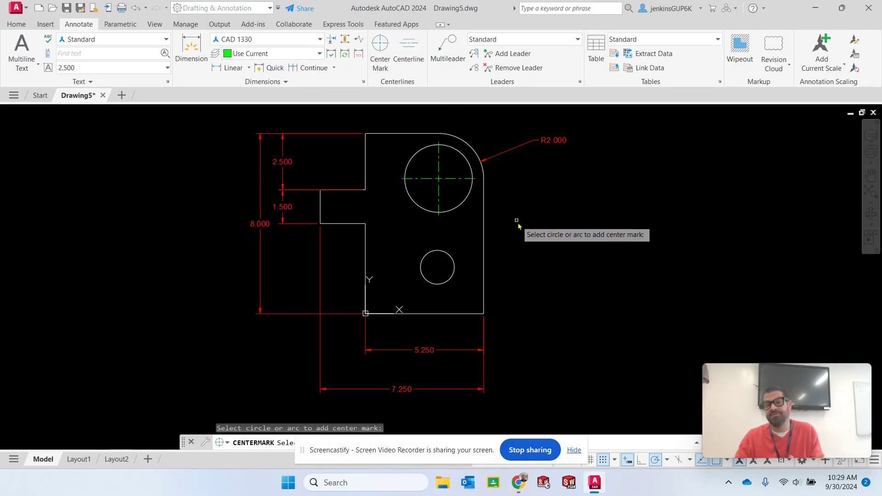
pyautogui.click(449, 254)
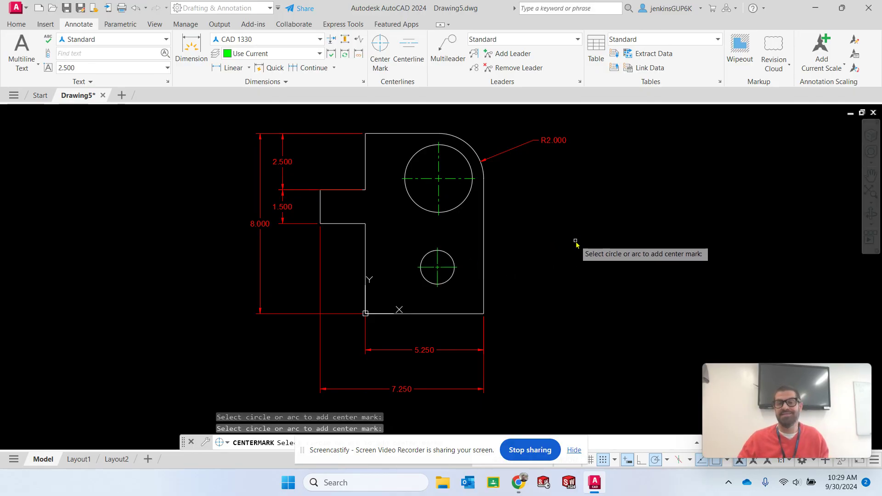
pyautogui.press('Escape')
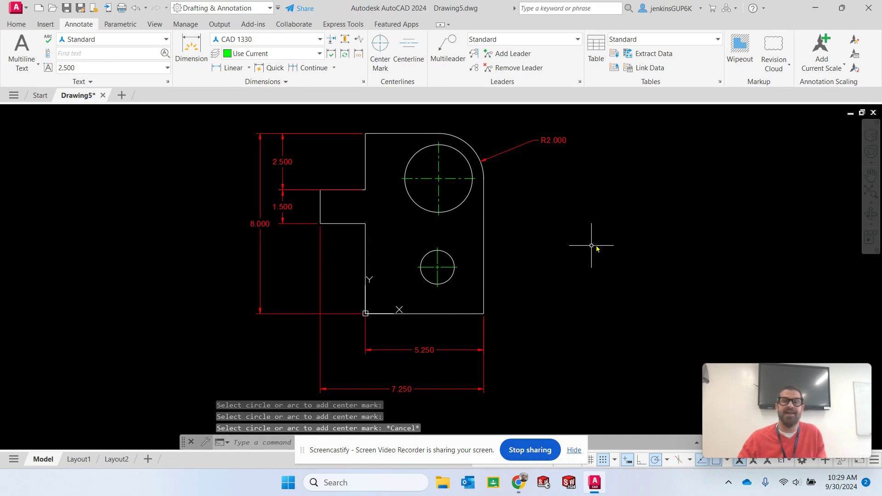
pyautogui.click(14, 27)
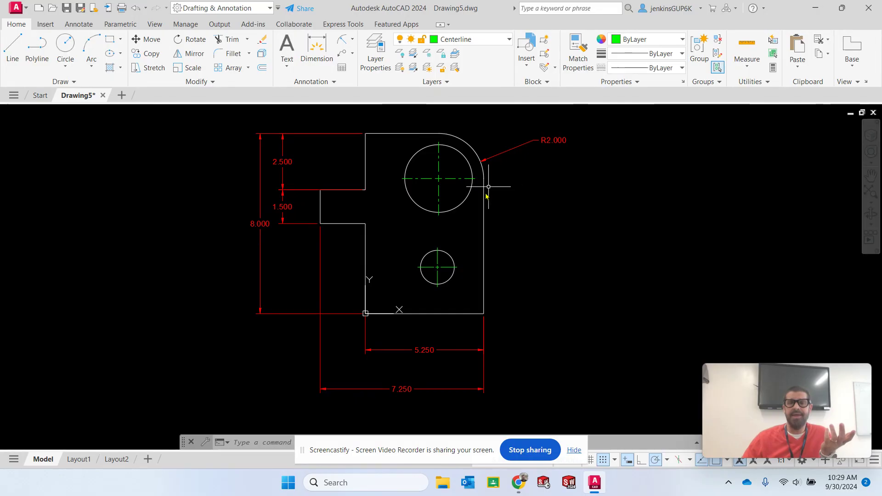
pyautogui.click(353, 40)
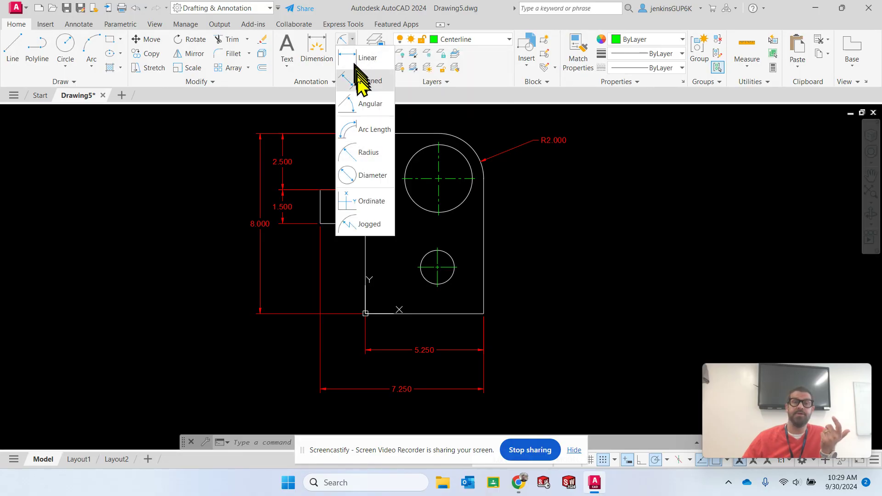
pyautogui.click(367, 178)
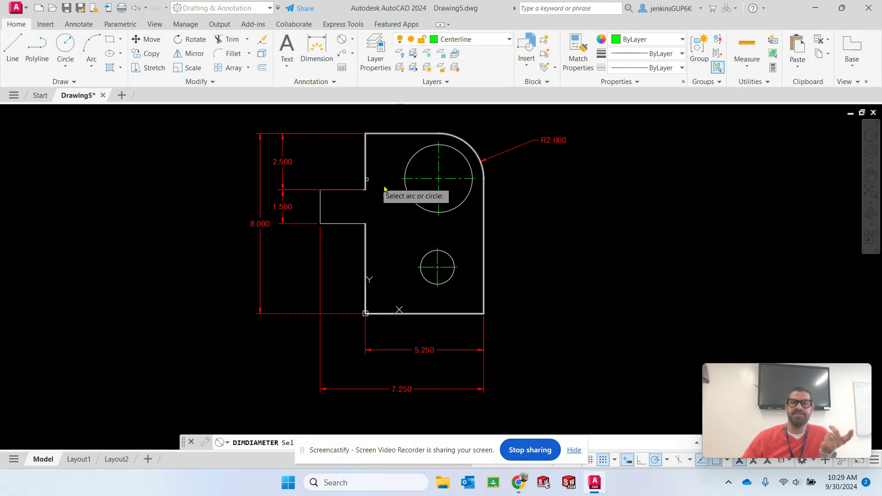
pyautogui.click(466, 201)
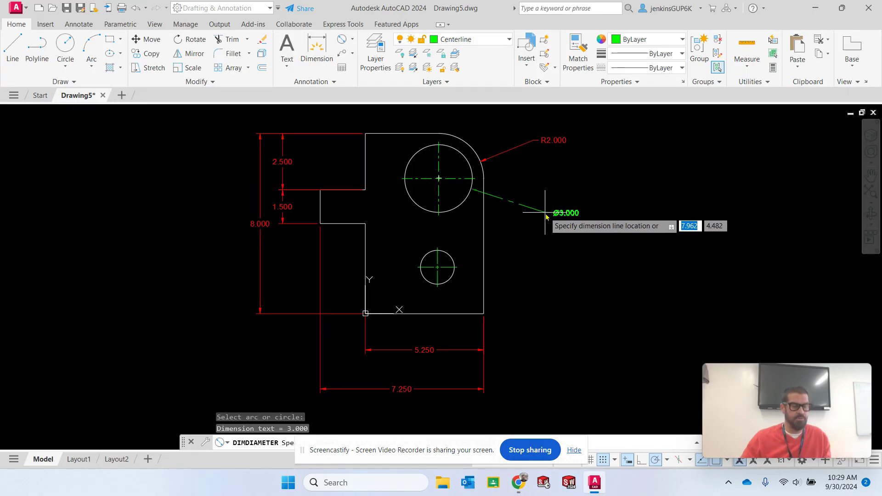
pyautogui.press('Escape')
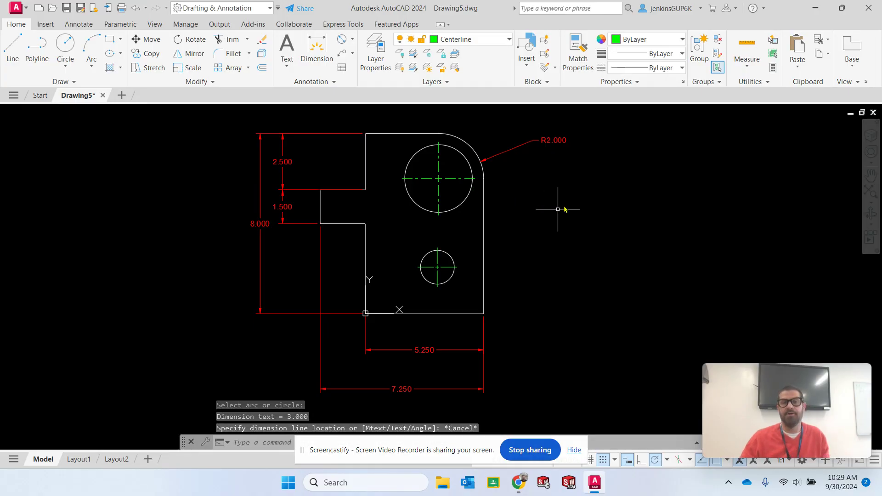
# Make Dimensions the current layer and add a diameter dimension to the large circle, with its text outside the plate's right edge
pyautogui.click(490, 41)
pyautogui.click(480, 109)
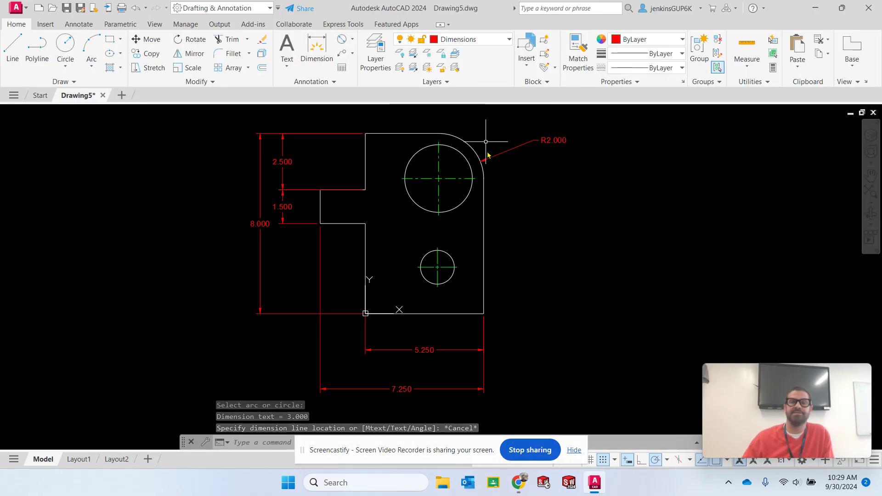
pyautogui.click(342, 40)
pyautogui.click(465, 201)
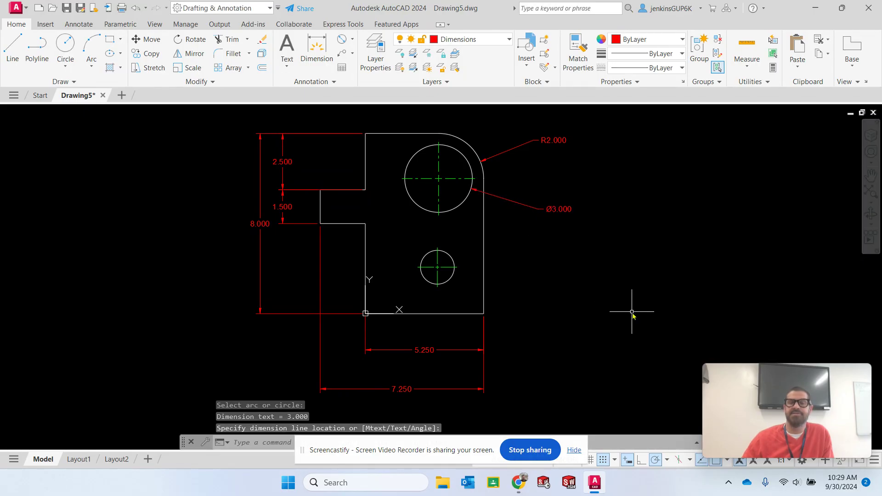
# Add a diameter dimension to the small lower circle, with its text outside the plate's right edge
pyautogui.click(453, 279)
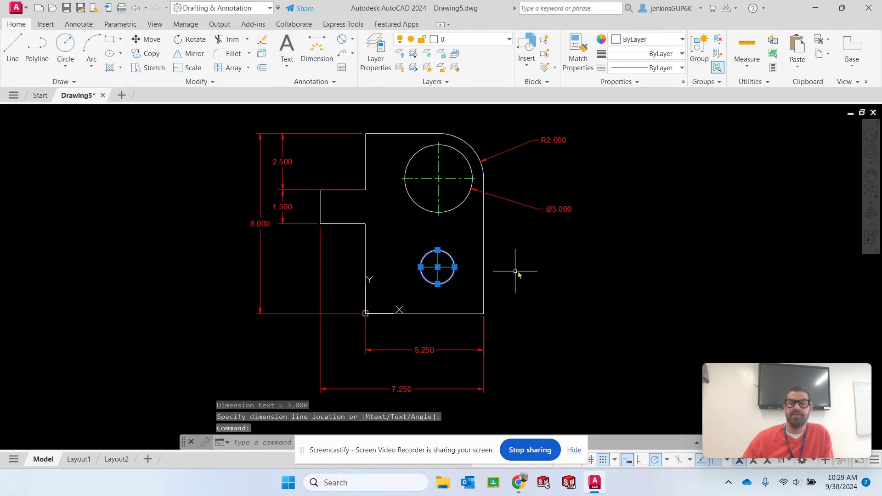
pyautogui.click(342, 39)
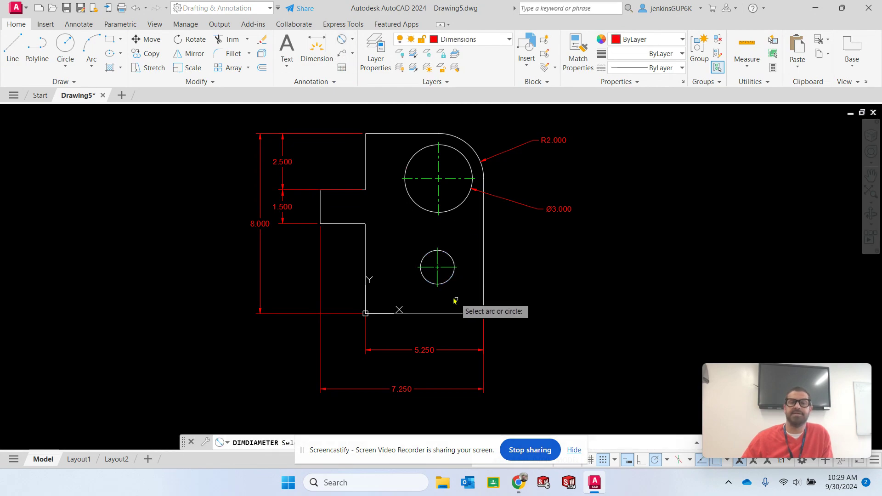
pyautogui.click(449, 285)
pyautogui.click(548, 271)
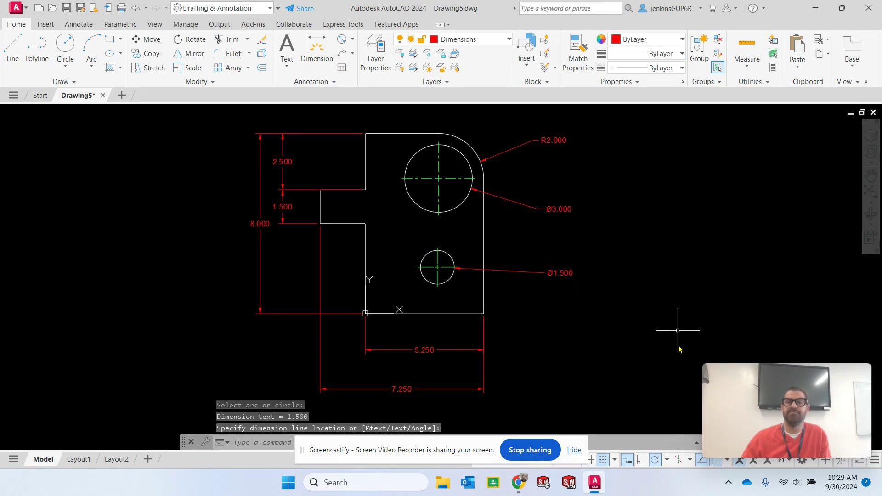
pyautogui.press('Escape')
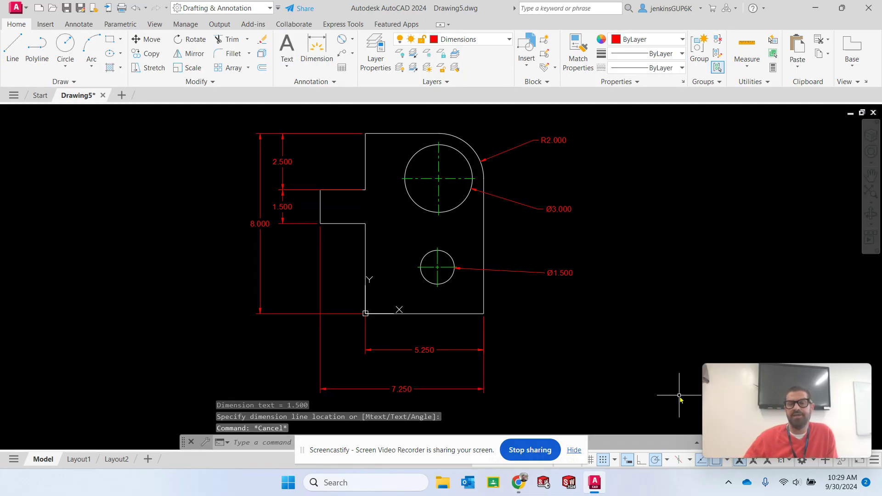
# Stretch the small circle's diameter dimension text downward so its leader slopes toward the plate's lower-right corner
pyautogui.click(564, 274)
pyautogui.click(545, 273)
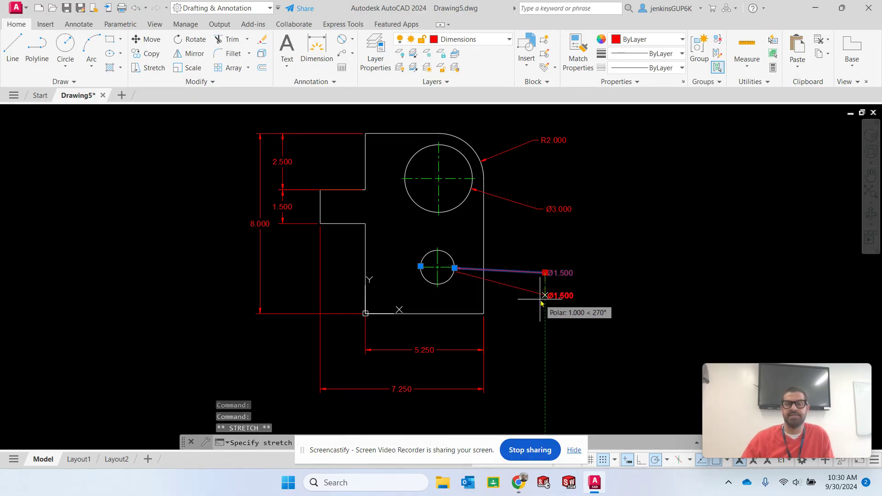
pyautogui.click(540, 306)
pyautogui.press('Escape')
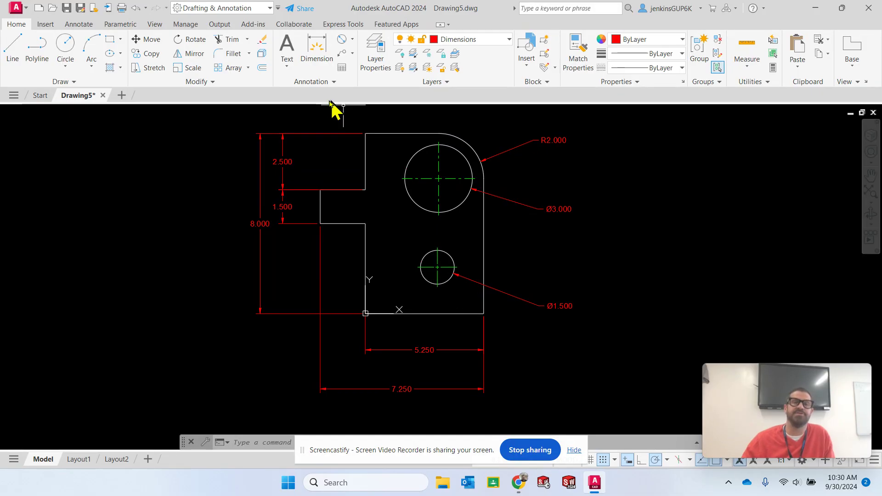
# Add a vertical linear dimension from the small circle's center to the plate's bottom-right corner, placed right of the diameter text
pyautogui.click(352, 40)
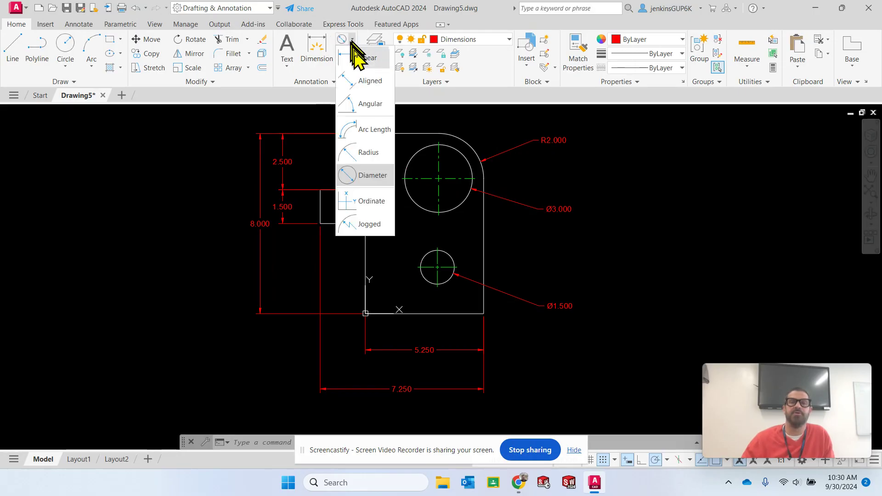
pyautogui.click(368, 58)
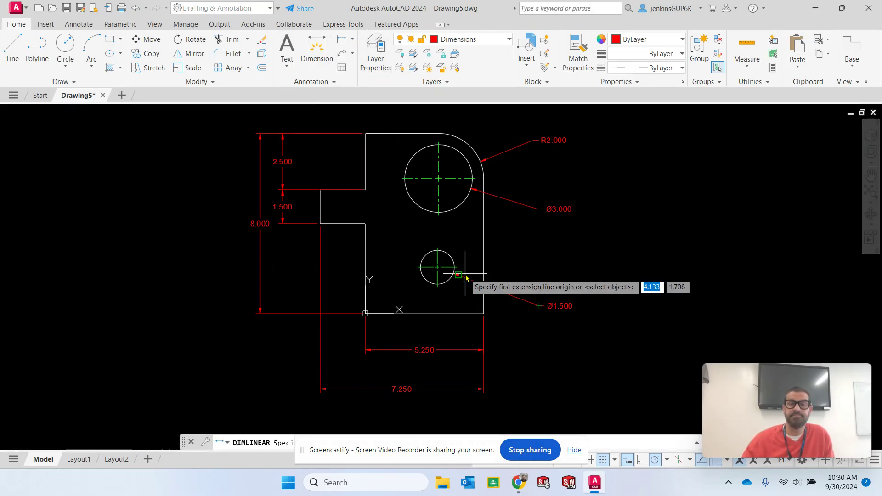
pyautogui.click(439, 270)
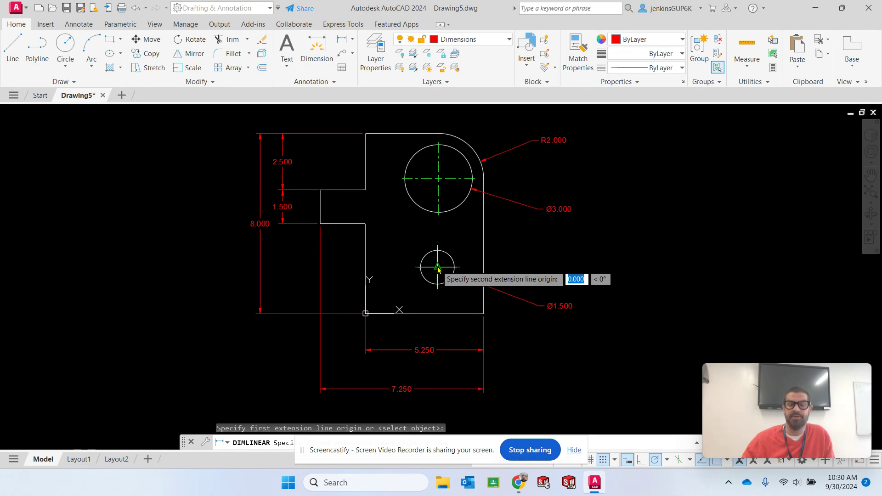
pyautogui.click(484, 316)
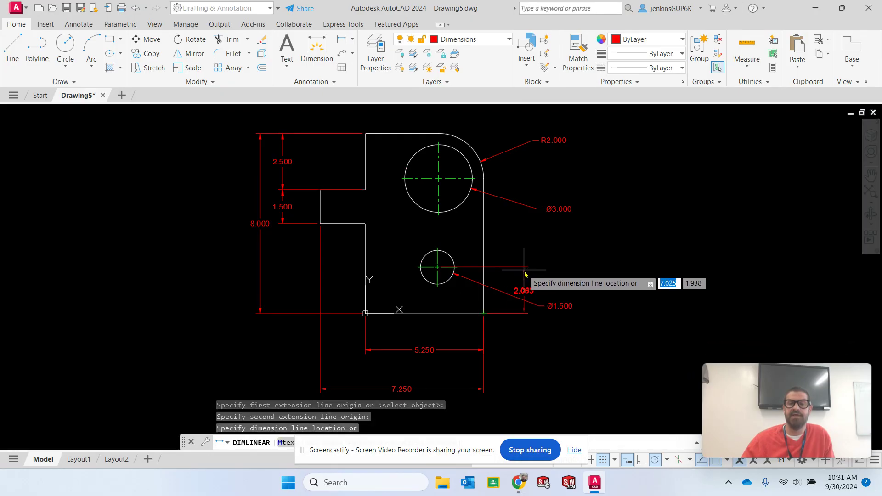
pyautogui.click(584, 276)
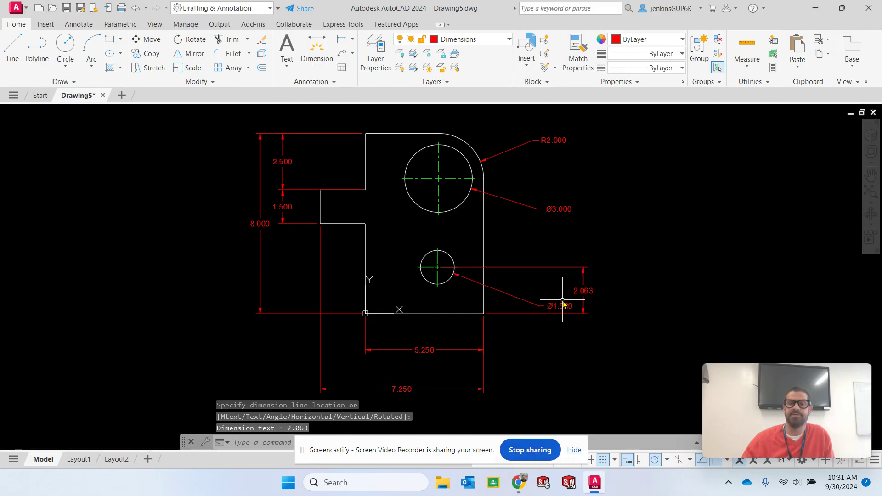
# Stretch the small circle's diameter dimension text toward the plate, leaving it just outside the plate's right edge
pyautogui.click(548, 309)
pyautogui.click(559, 307)
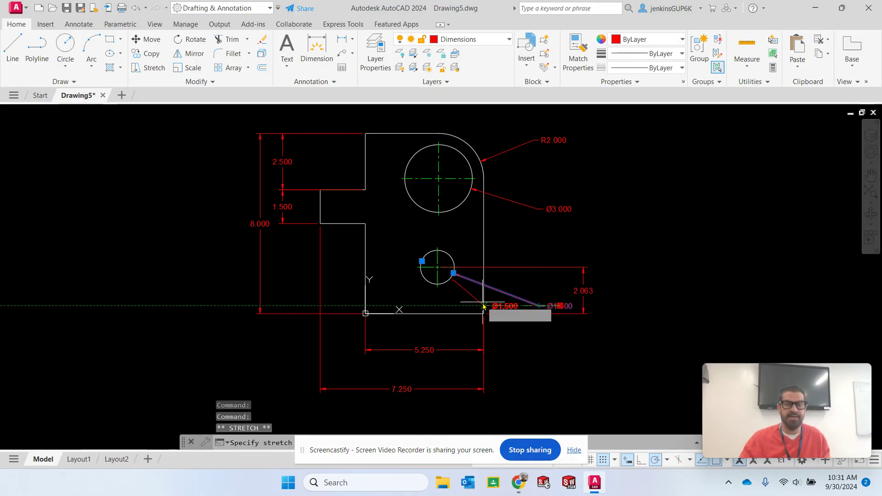
pyautogui.press('Escape')
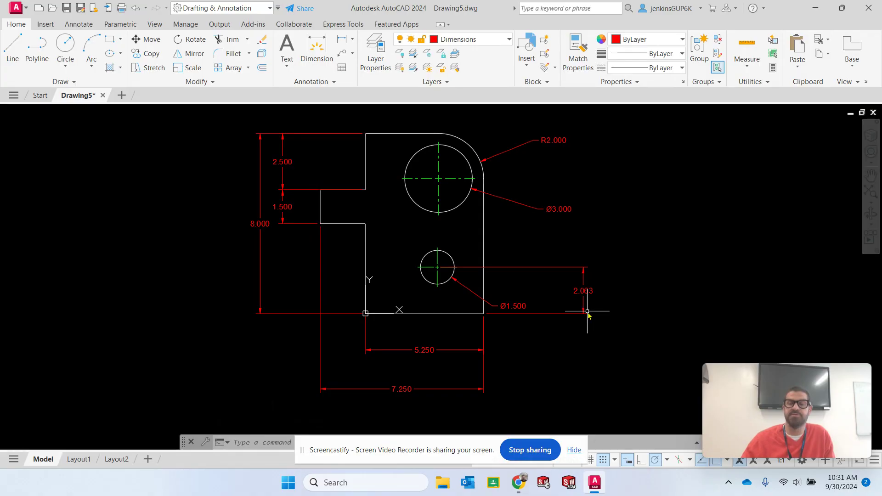
# Add a horizontal linear dimension from the small circle's center to the plate's bottom-right corner, placed between the plate and the bottom-edge width dimension
pyautogui.click(343, 40)
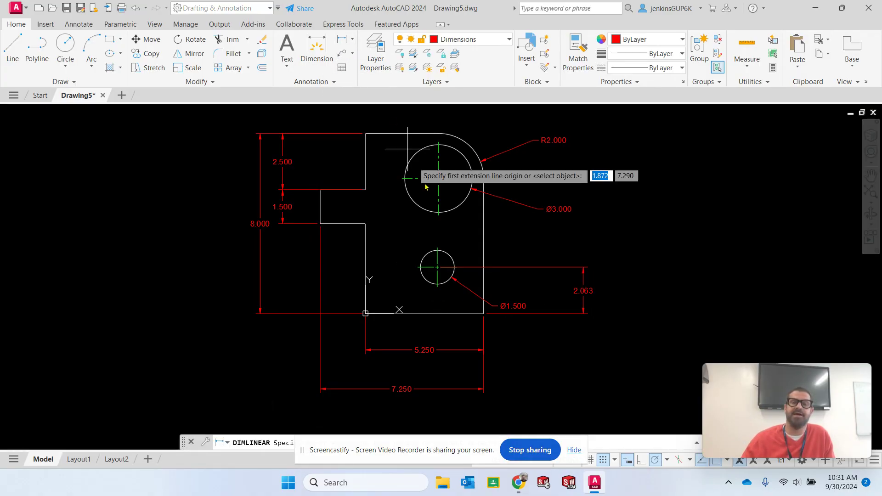
pyautogui.click(439, 269)
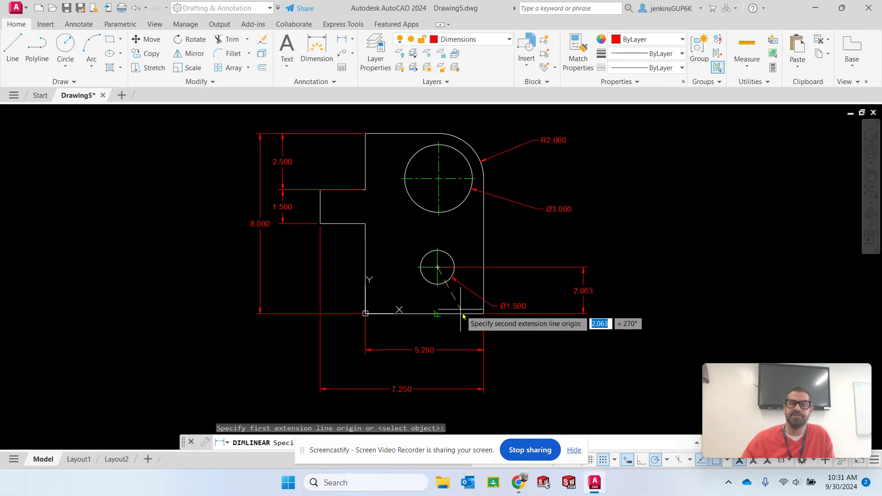
pyautogui.click(485, 314)
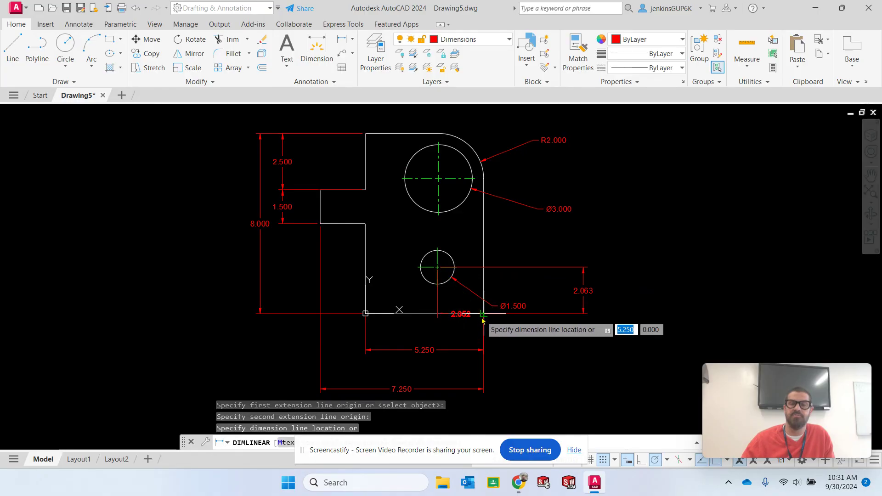
pyautogui.click(455, 336)
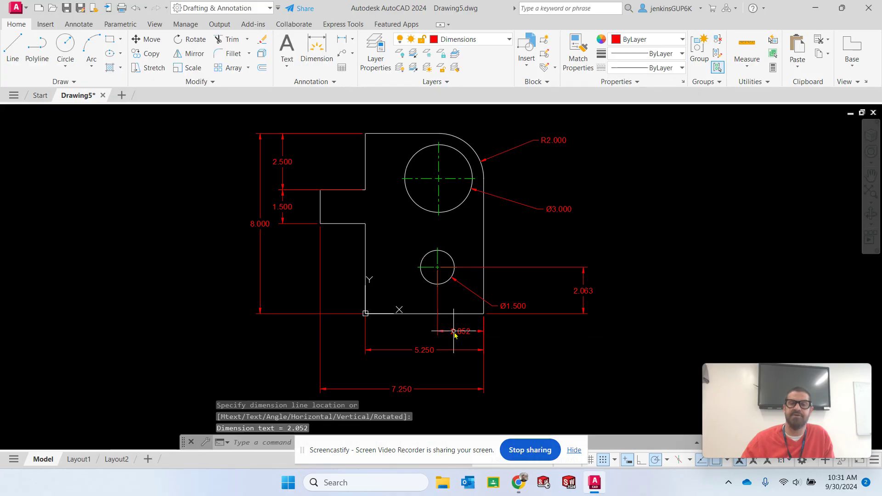
pyautogui.press('Escape')
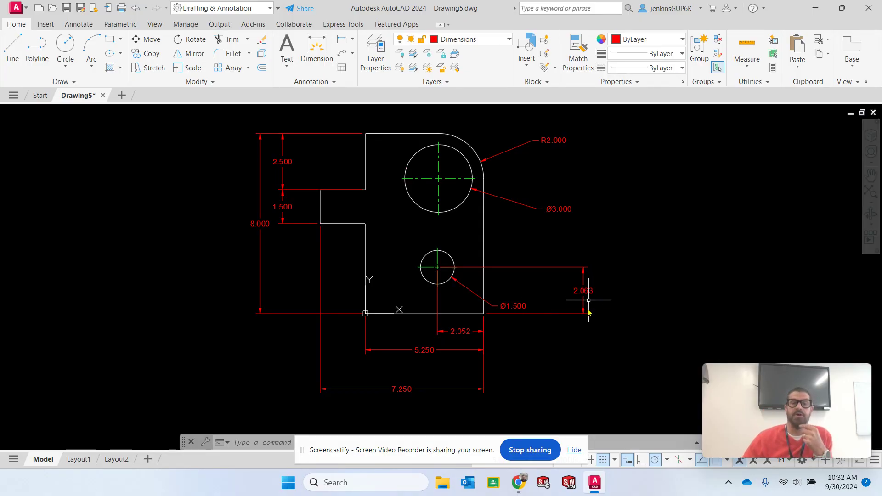
# Make layer 0 current and turn off the Centerline and Dimensions layers
pyautogui.moveTo(427, 445); pyautogui.dragTo(133, 409)
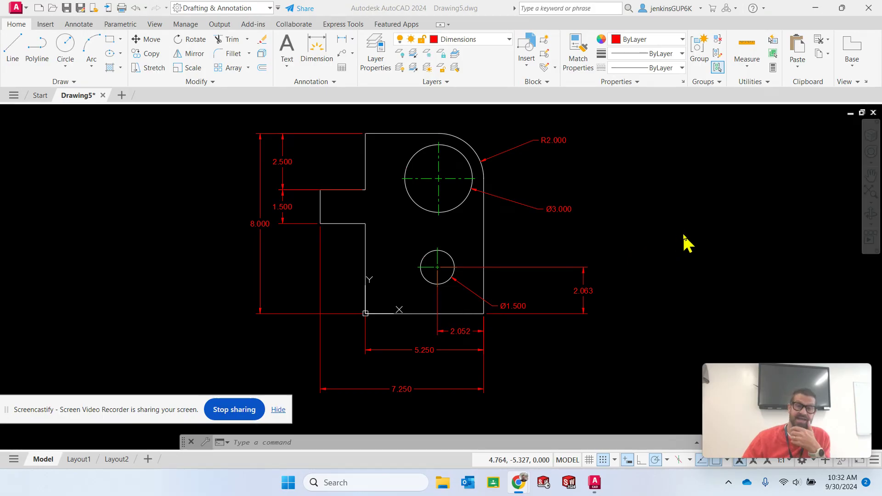
pyautogui.click(509, 41)
pyautogui.click(473, 53)
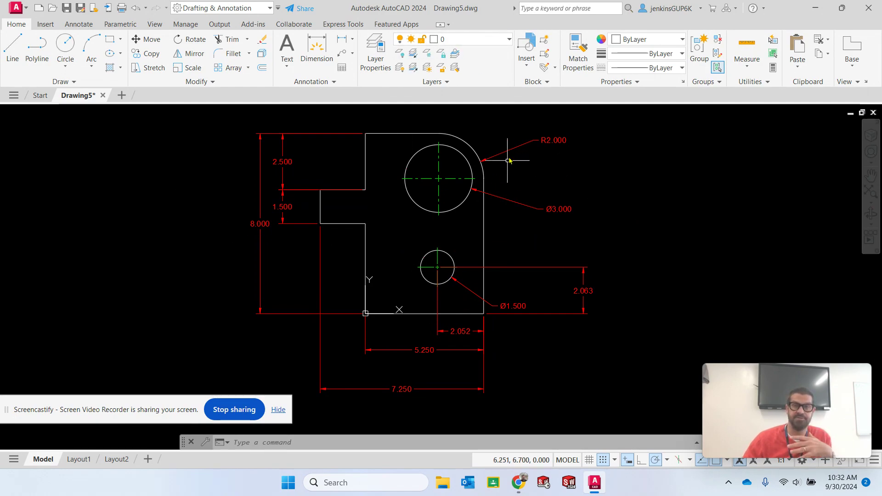
pyautogui.click(508, 39)
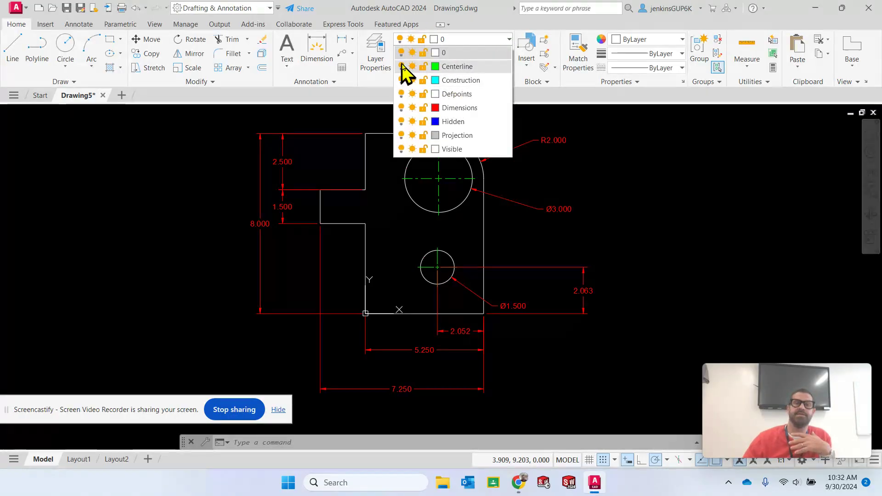
pyautogui.click(401, 66)
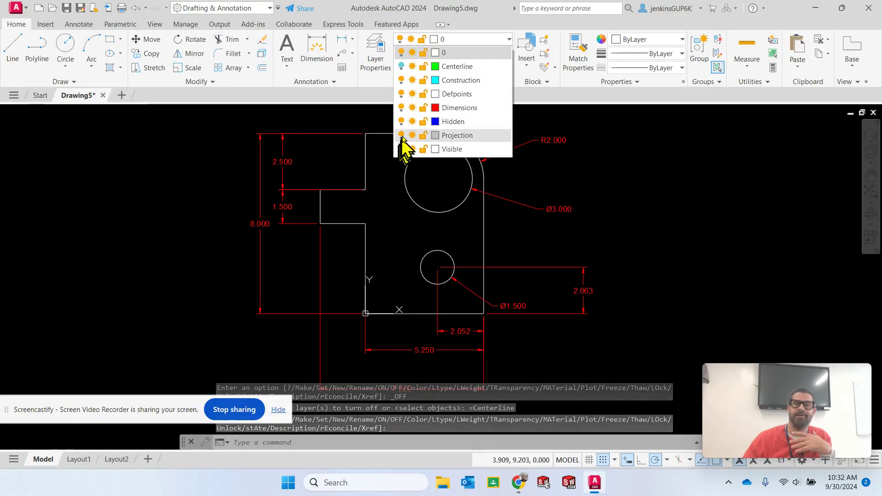
pyautogui.click(401, 107)
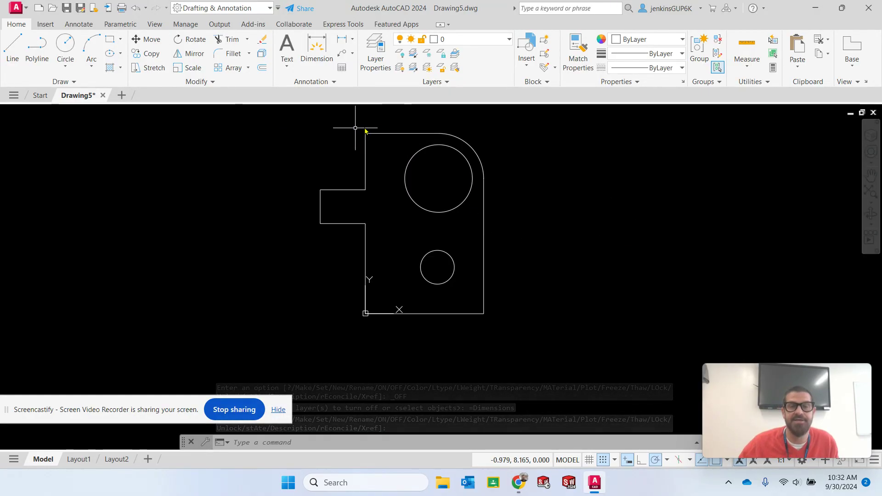
# Select the whole plate outline with both circles and bring them to the front with DRAWORDER
pyautogui.click(515, 115)
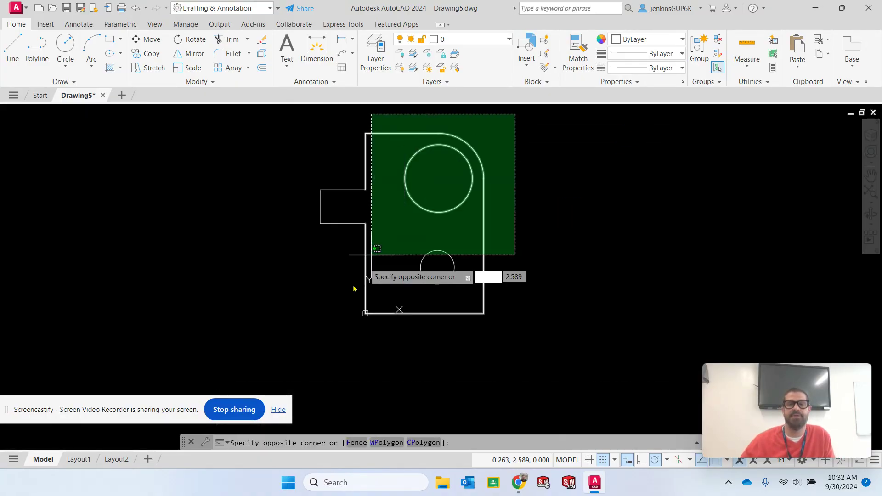
pyautogui.click(299, 334)
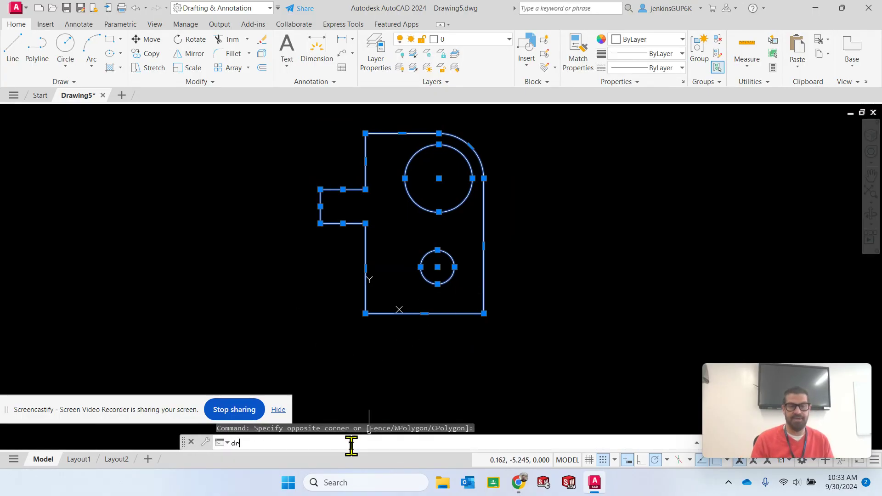
pyautogui.write('aw')
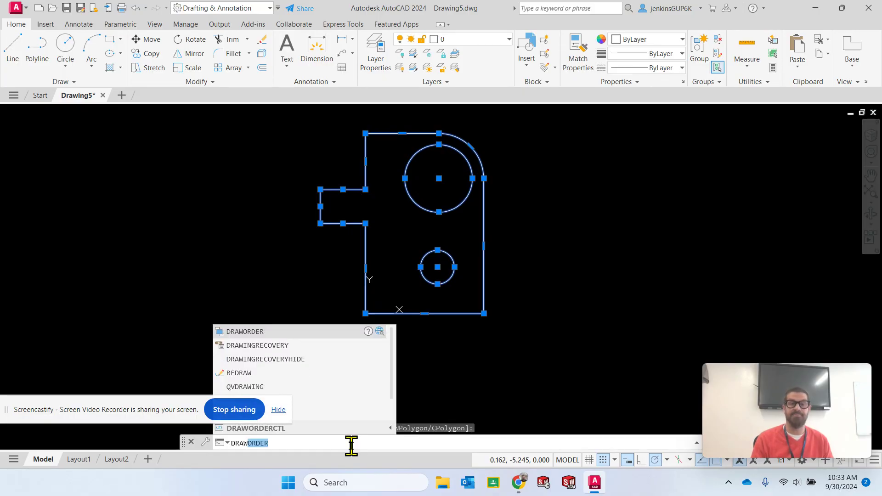
pyautogui.press('Return')
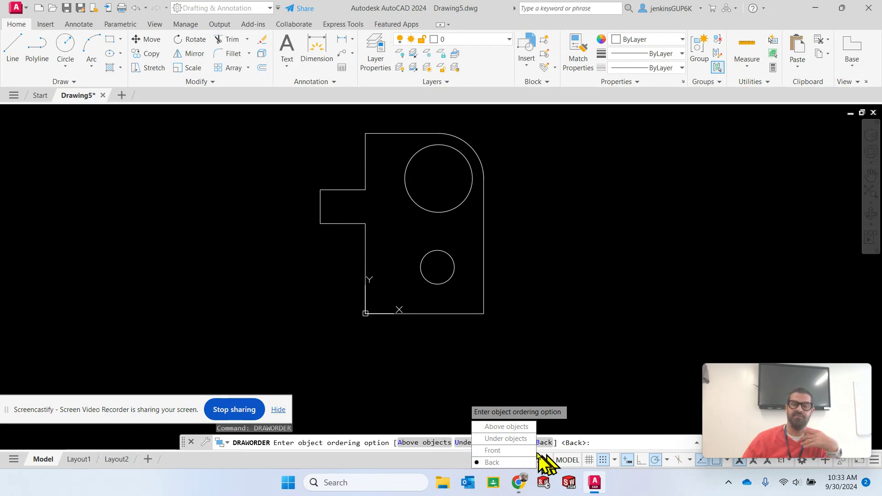
pyautogui.click(494, 451)
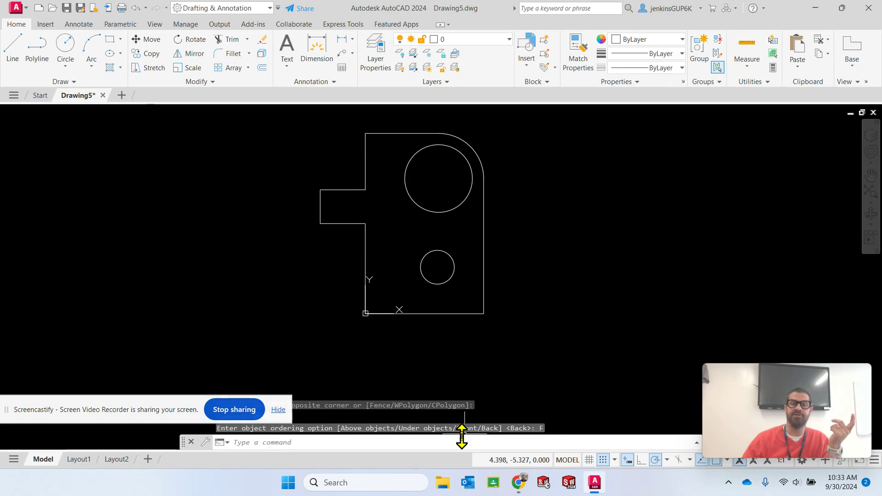
pyautogui.click(634, 287)
pyautogui.press('Escape')
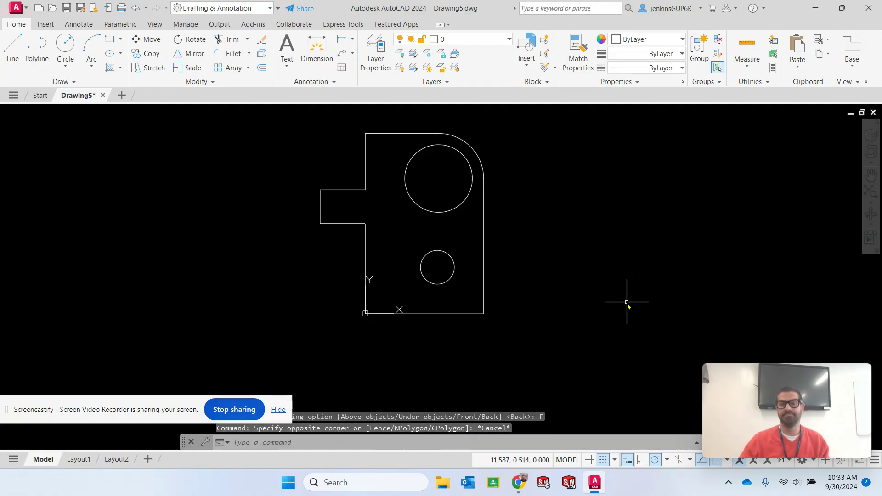
# Turn the Centerline and Dimensions layers back on
pyautogui.click(487, 46)
pyautogui.click(401, 67)
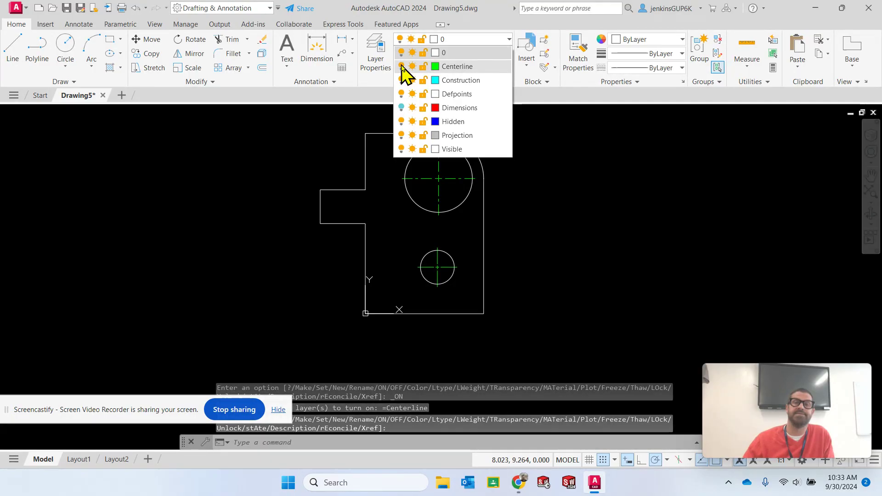
pyautogui.click(474, 41)
pyautogui.click(473, 42)
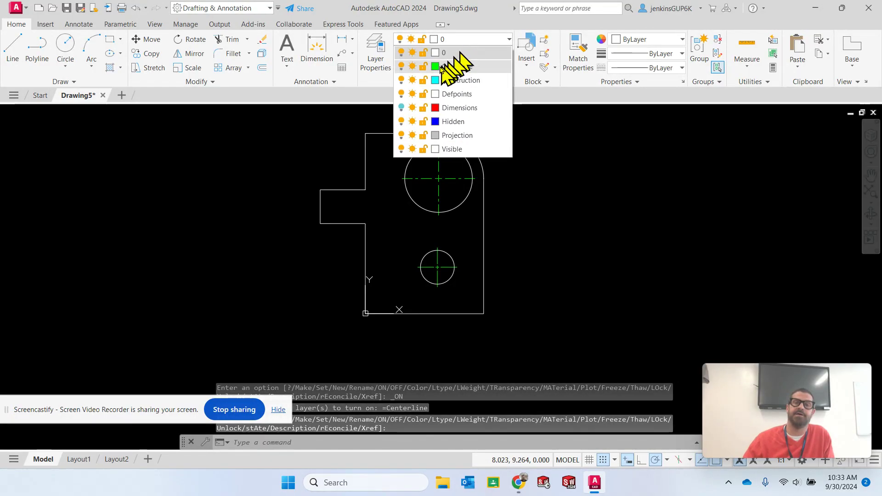
pyautogui.click(401, 108)
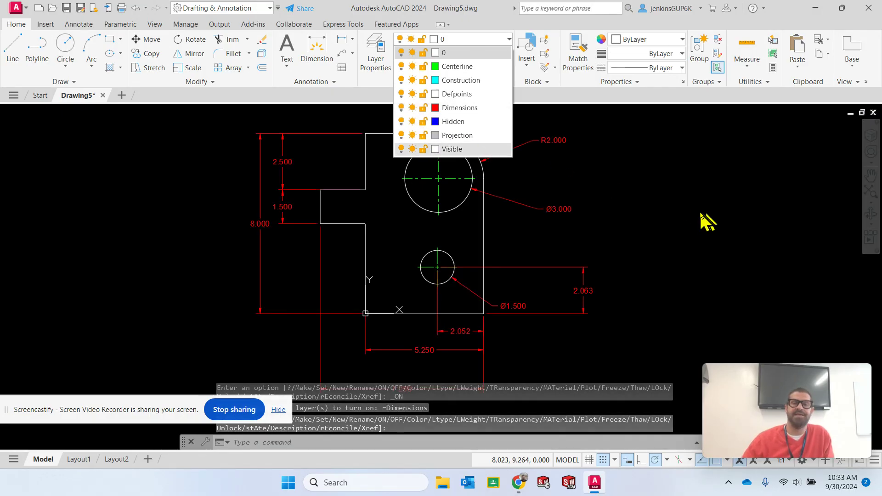
pyautogui.click(718, 212)
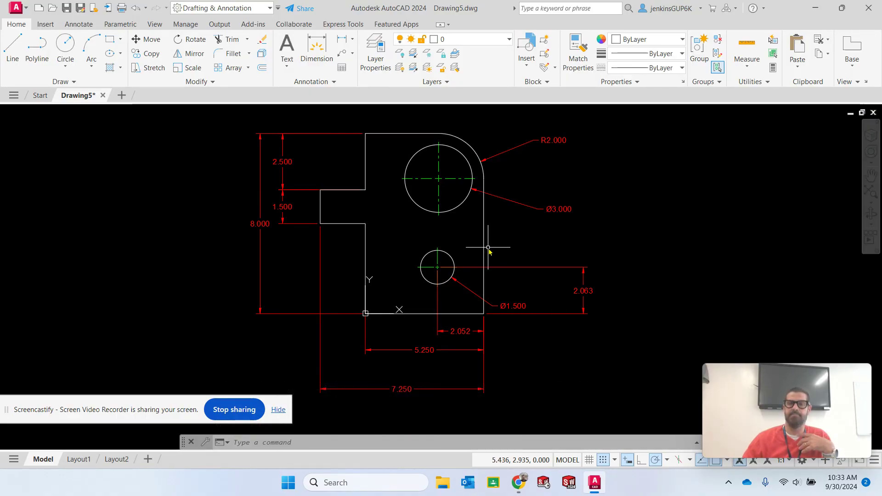
# Make Dimensions the current layer
pyautogui.click(469, 40)
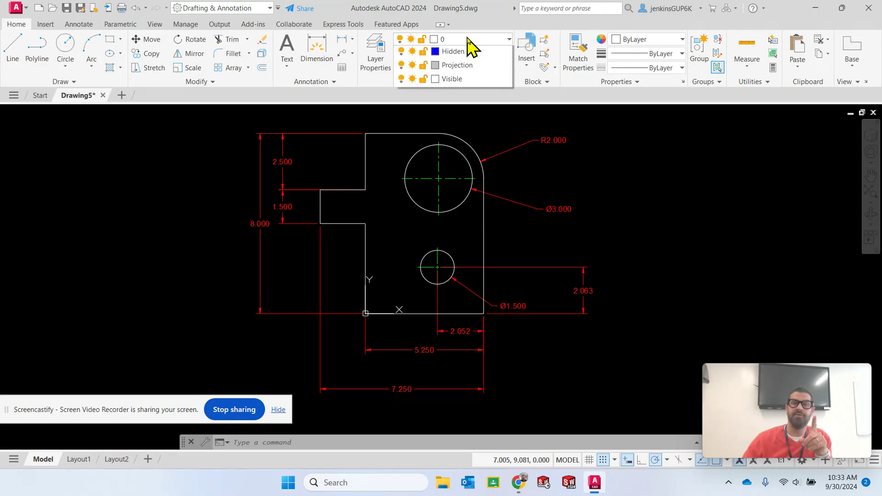
pyautogui.click(471, 110)
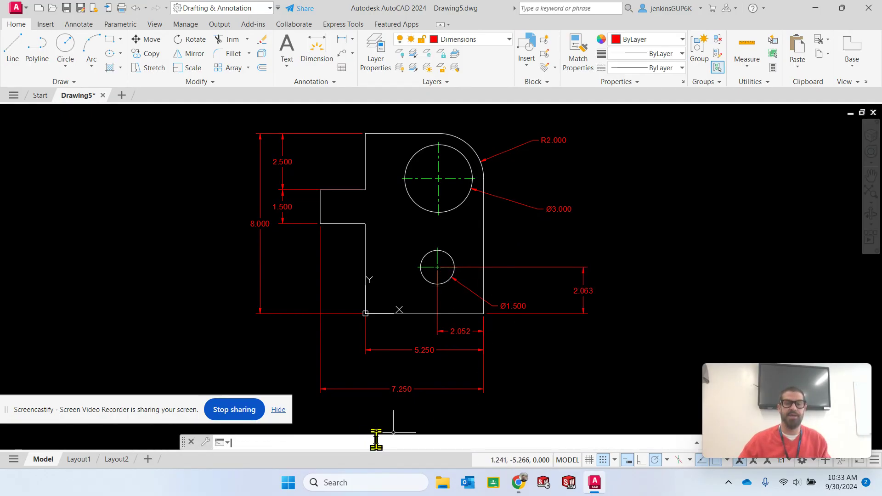
pyautogui.press('Escape')
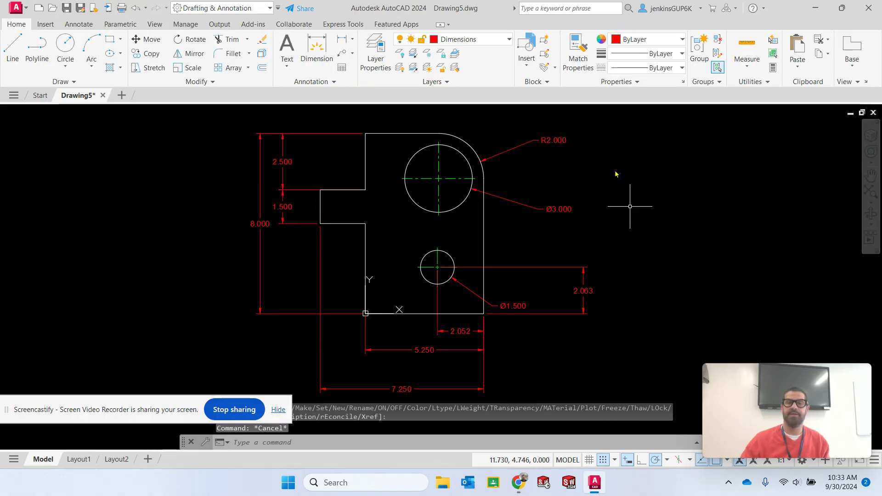
# Make layer 0 current and turn off the Visible and Centerline layers
pyautogui.click(460, 41)
pyautogui.click(458, 53)
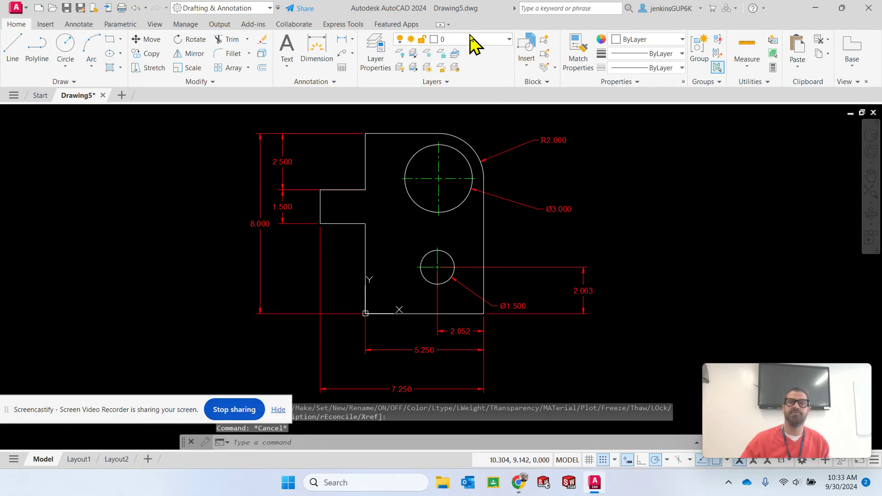
pyautogui.click(469, 40)
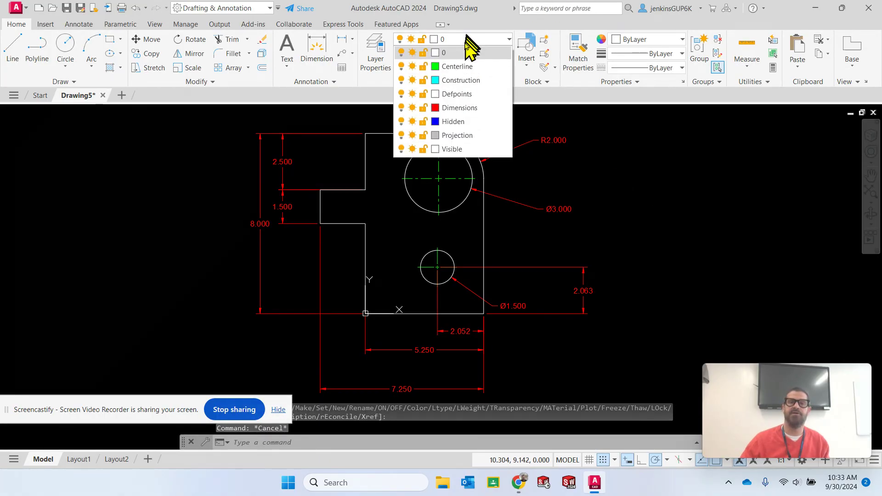
pyautogui.click(401, 149)
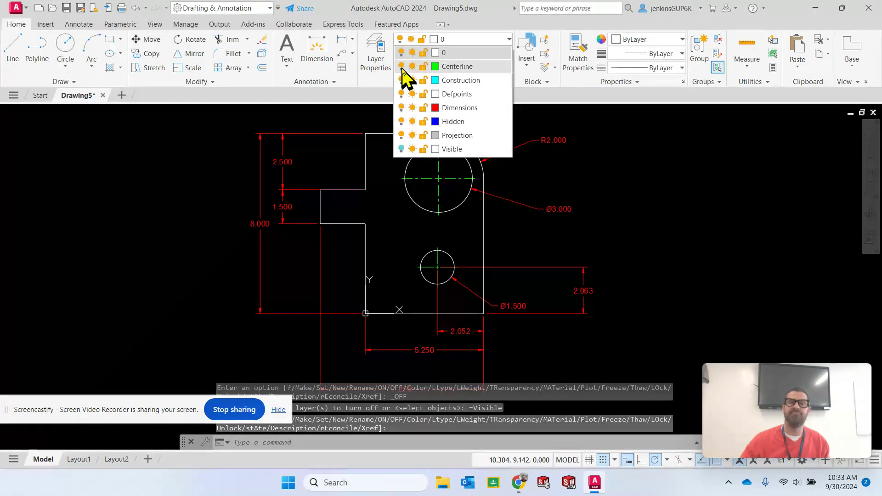
pyautogui.click(401, 67)
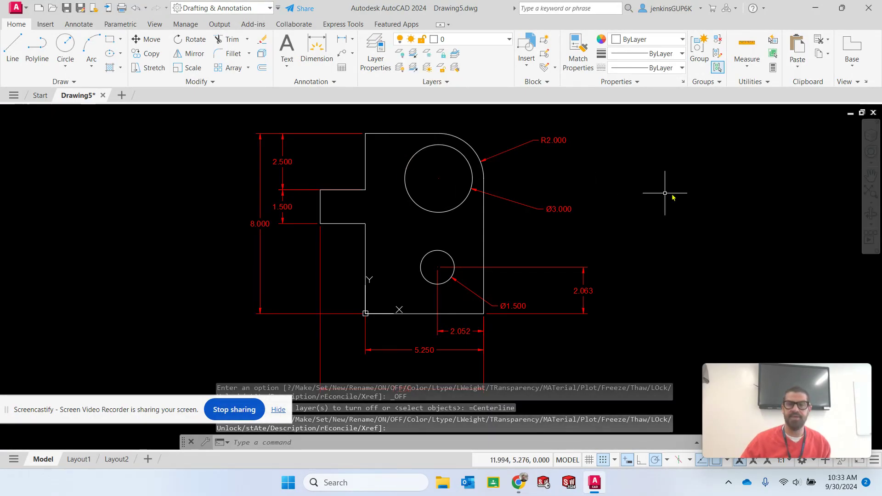
pyautogui.click(501, 39)
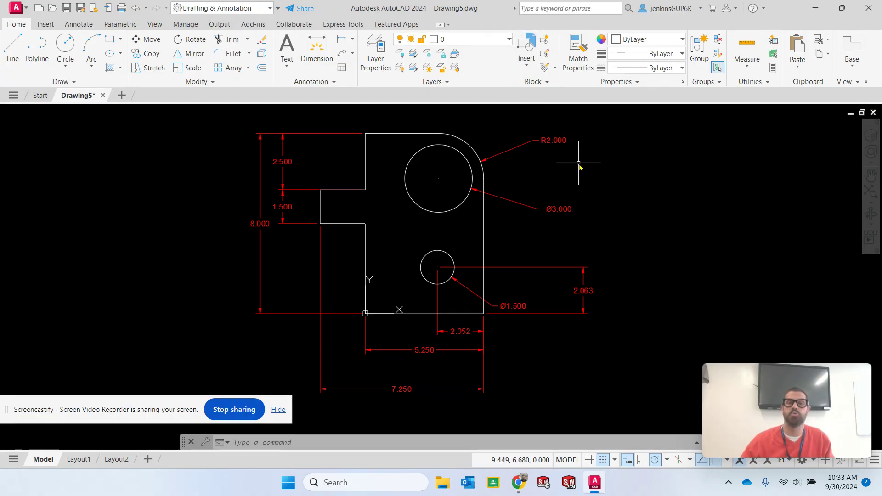
# Select all the plate's linear, radius and diameter dimensions and send them to the back with DRAWORDER
pyautogui.click(551, 140)
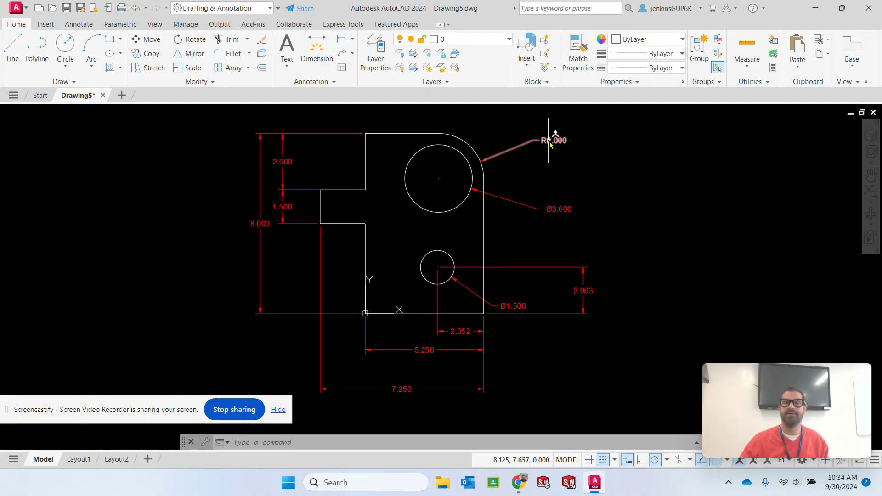
pyautogui.click(552, 213)
pyautogui.click(564, 267)
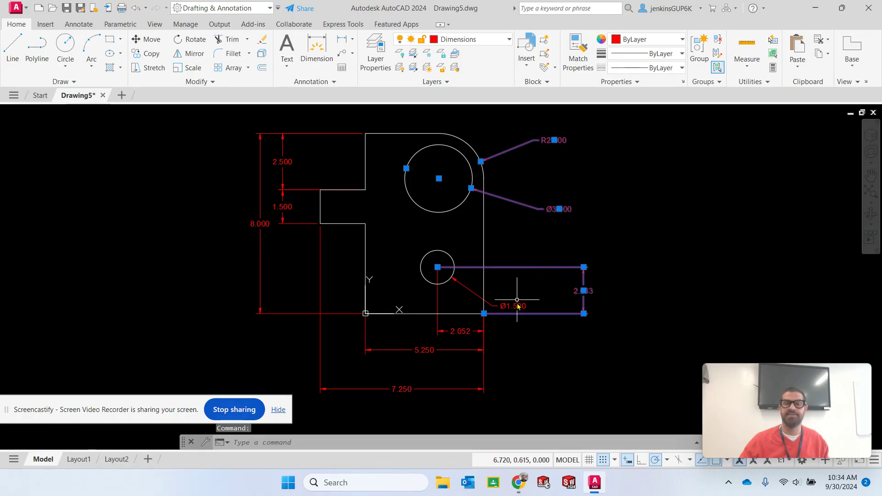
pyautogui.click(514, 305)
pyautogui.click(461, 331)
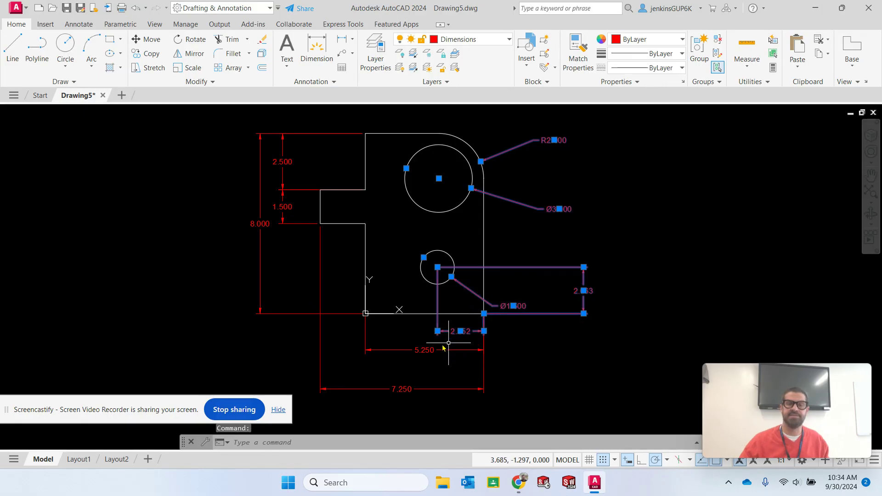
pyautogui.click(423, 349)
pyautogui.click(398, 390)
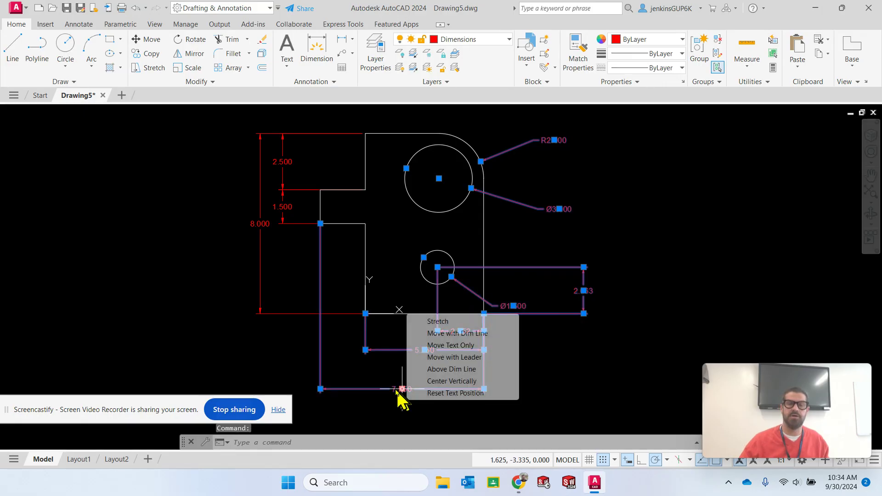
pyautogui.click(284, 210)
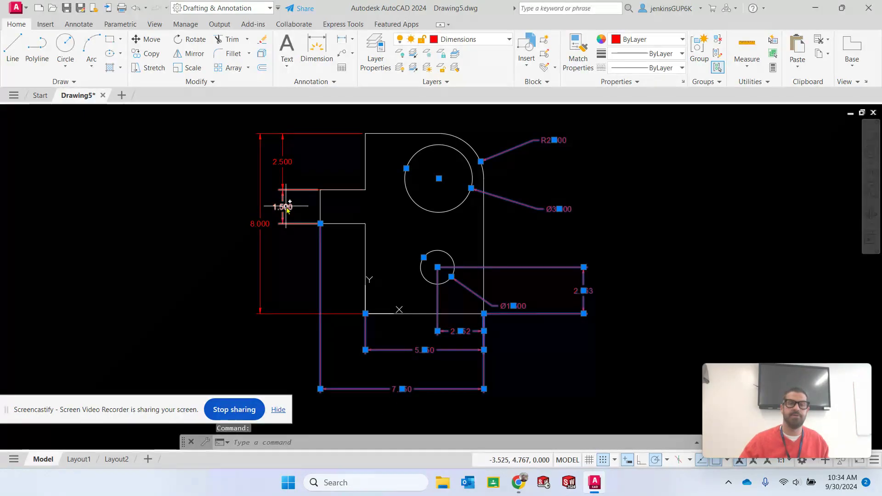
pyautogui.click(284, 161)
pyautogui.click(260, 224)
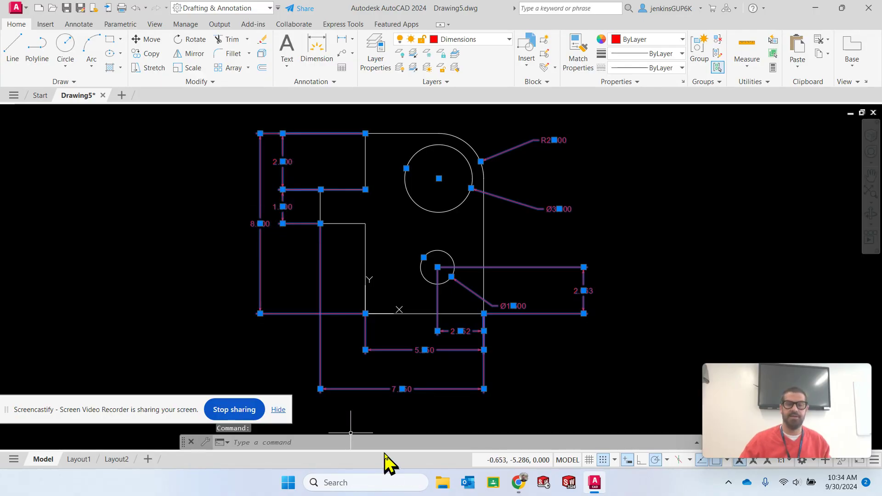
pyautogui.write('draw')
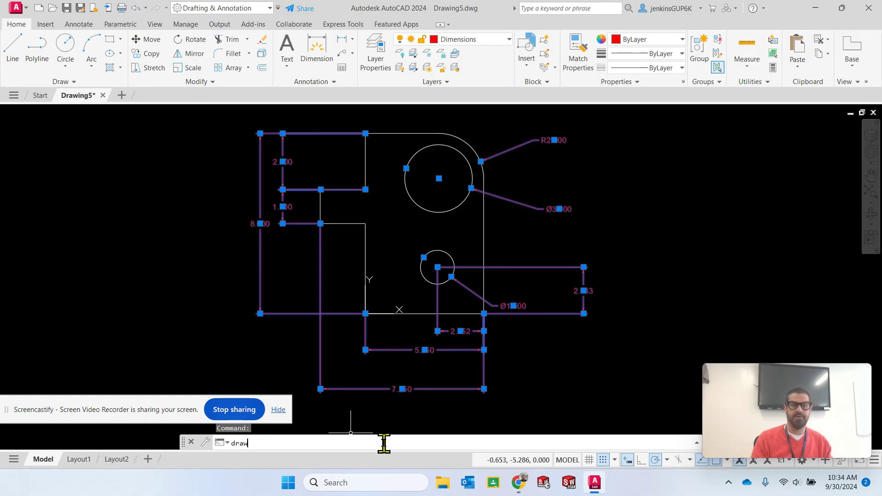
pyautogui.write('order')
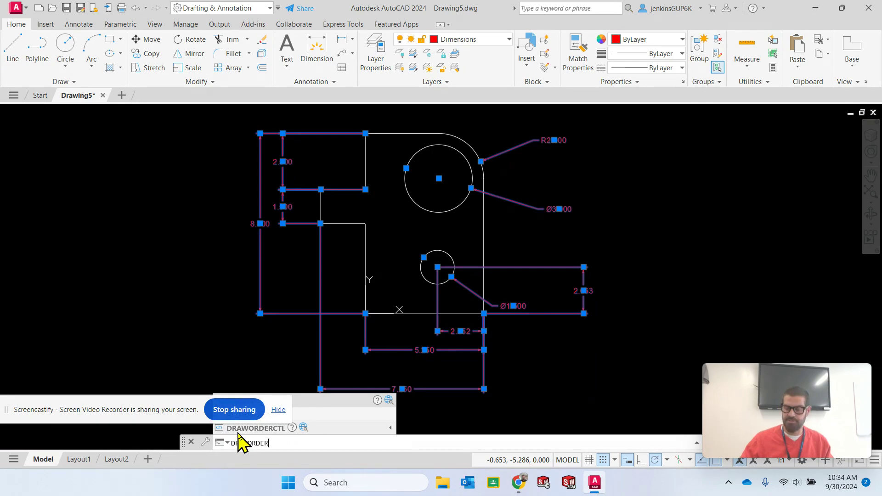
pyautogui.press('Return')
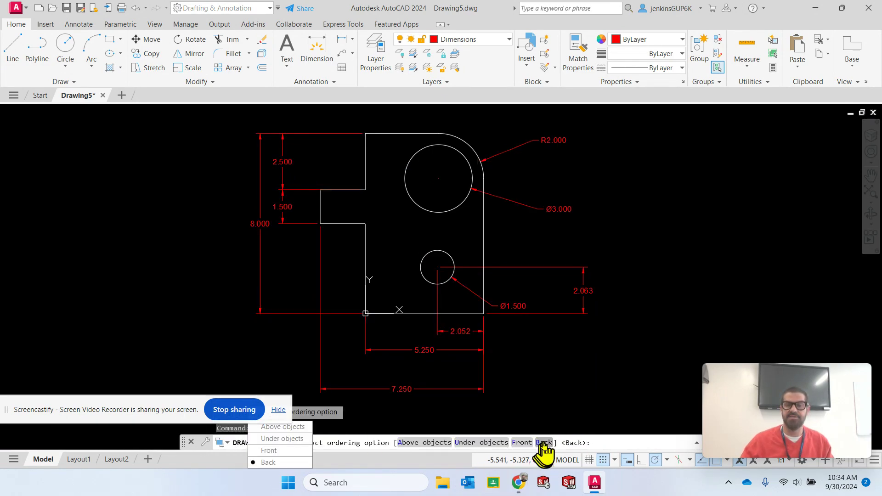
pyautogui.click(543, 443)
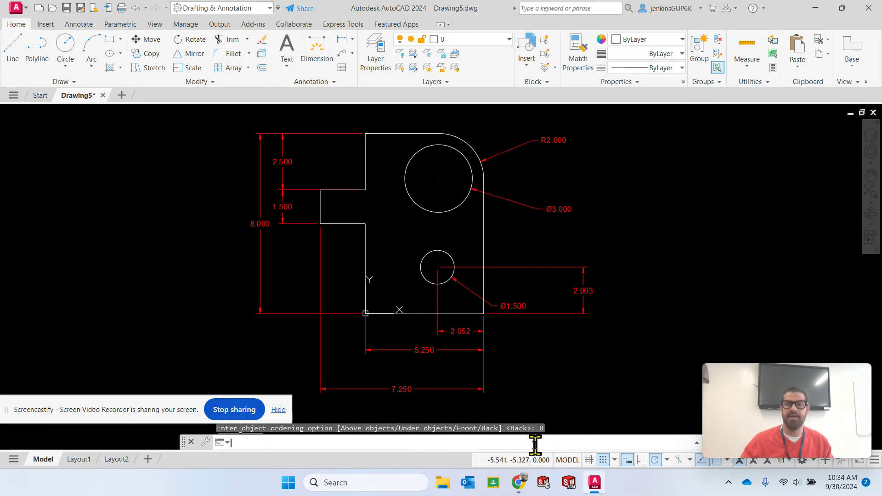
# Turn the Centerline and Visible layers back on
pyautogui.click(466, 39)
pyautogui.click(401, 50)
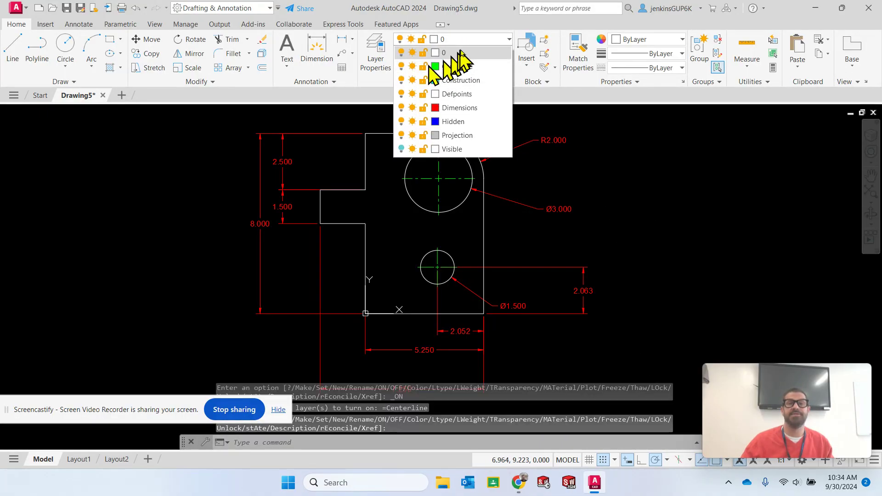
pyautogui.click(468, 40)
pyautogui.click(478, 40)
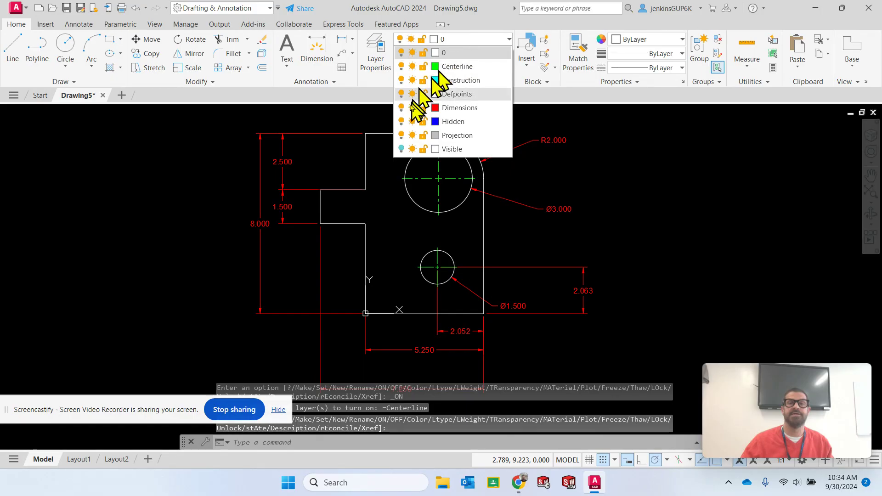
pyautogui.click(401, 149)
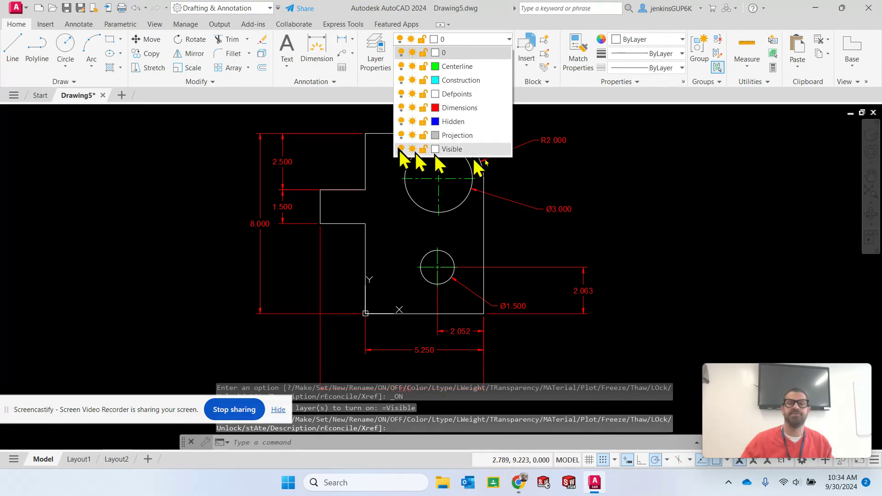
pyautogui.click(631, 208)
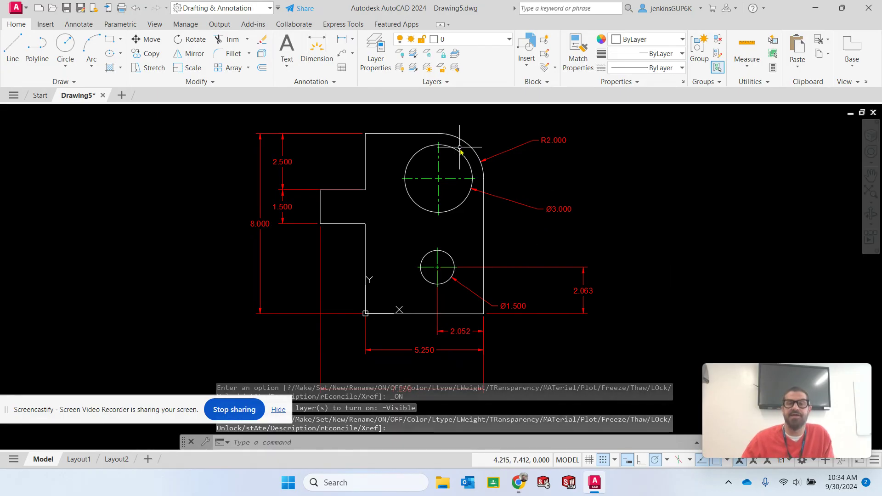